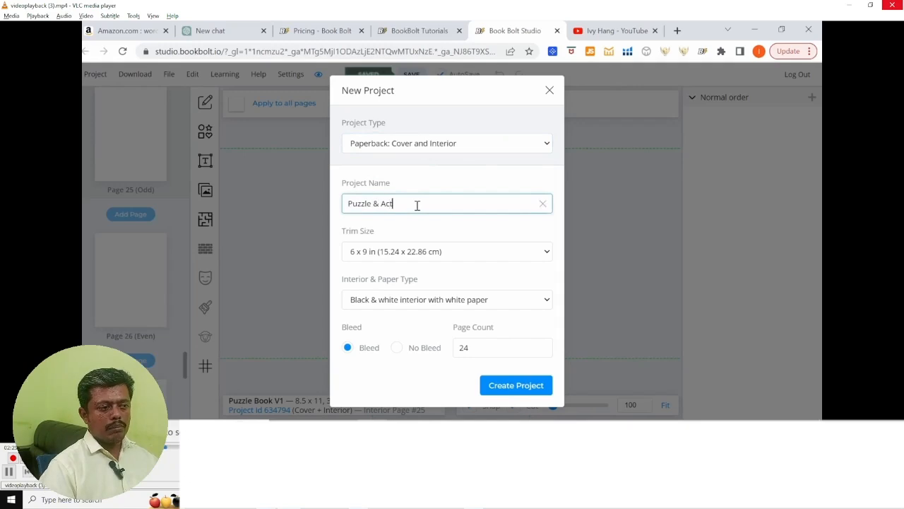
# Name the new paperback project "Puzzle & Activity Book Demo" and set its trim size to 8.5 x 11 in.
pyautogui.write('Book Demo')
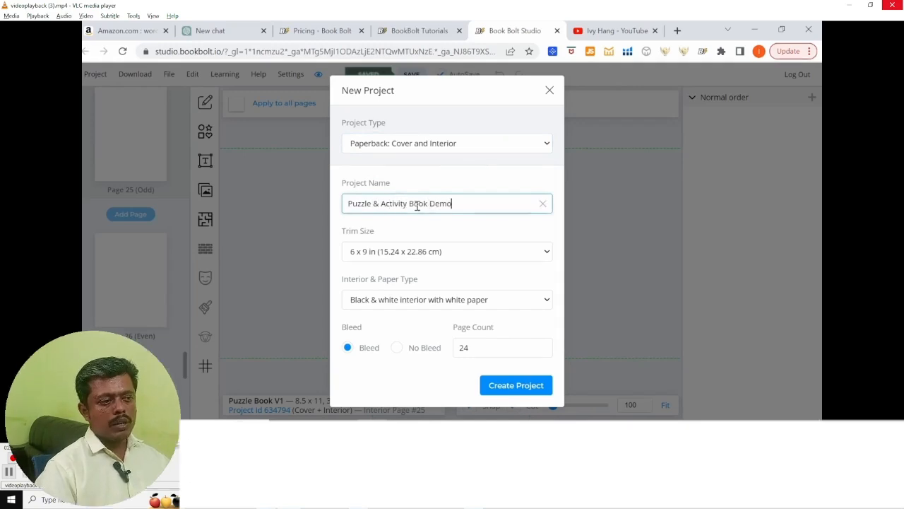
pyautogui.click(479, 250)
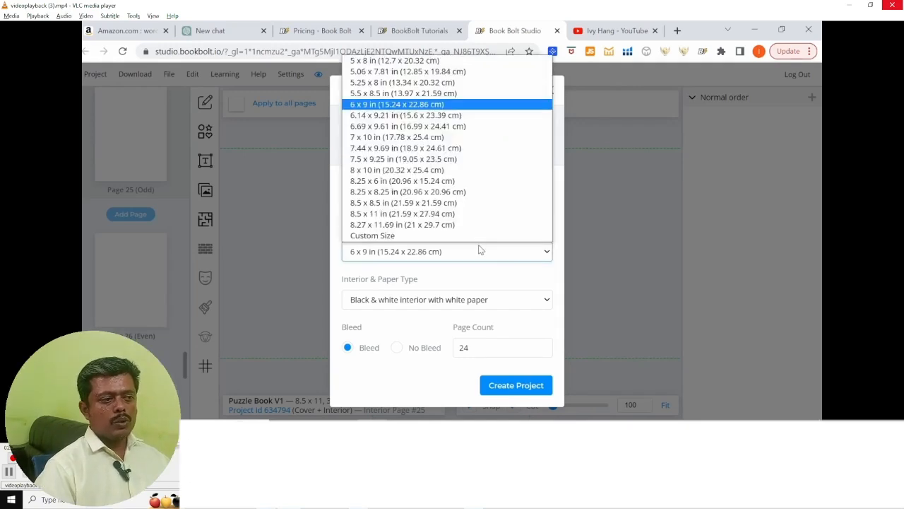
pyautogui.click(475, 214)
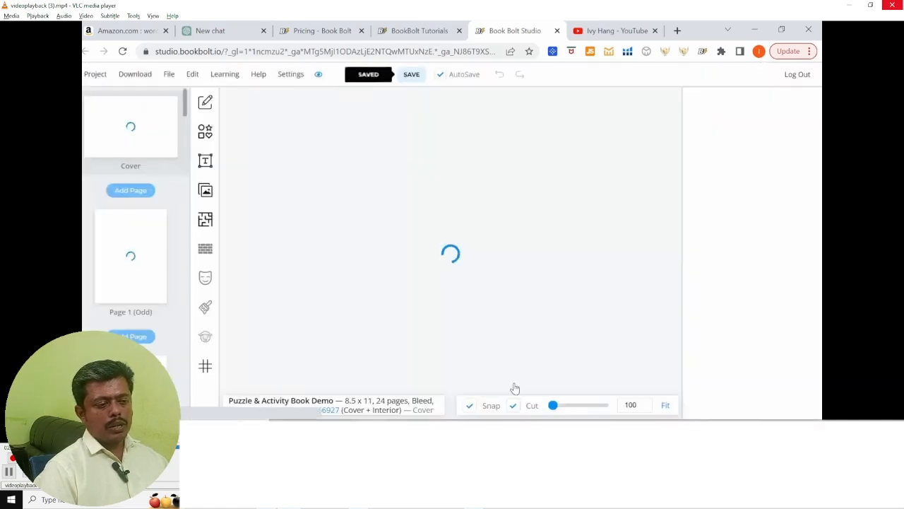
pyautogui.hotkey('alt', 'Tab')
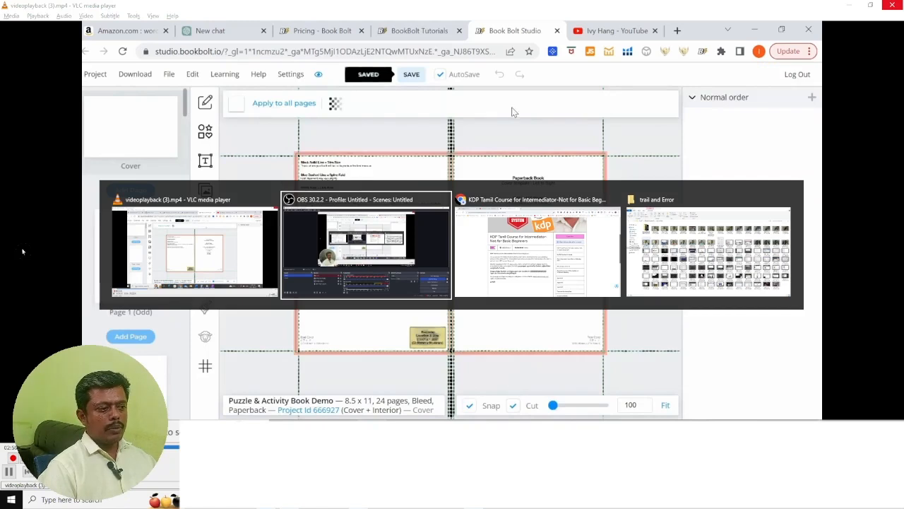
pyautogui.hotkey('alt', 'Tab')
pyautogui.hotkey('alt', 'Tab')
pyautogui.hotkey('alt', 'Tab')
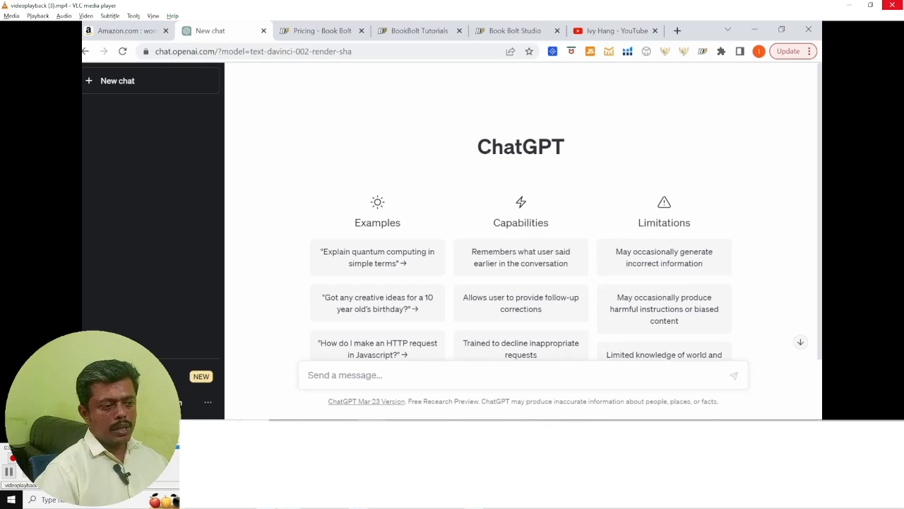
# Ask ChatGPT: "Please provide me with 10 words and clues related to cats for a crossword puzzle".
pyautogui.write('Please p')
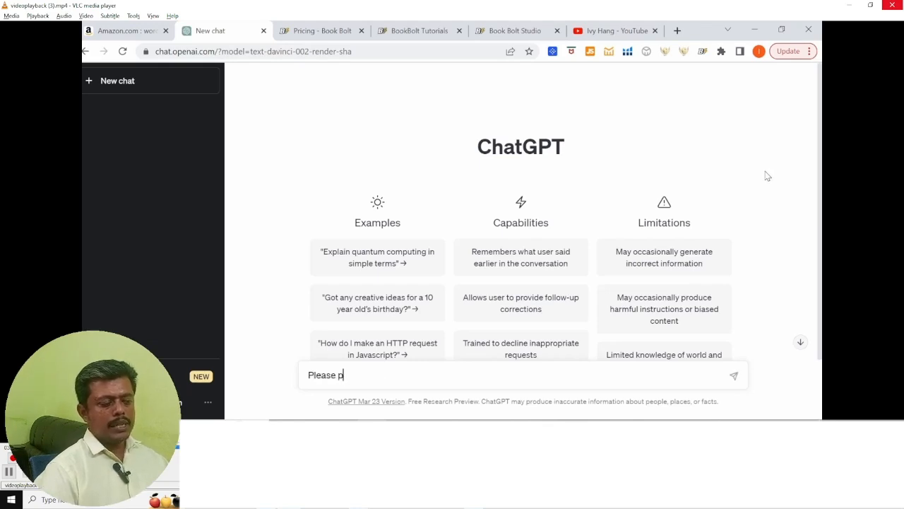
pyautogui.write('rovide me with 10')
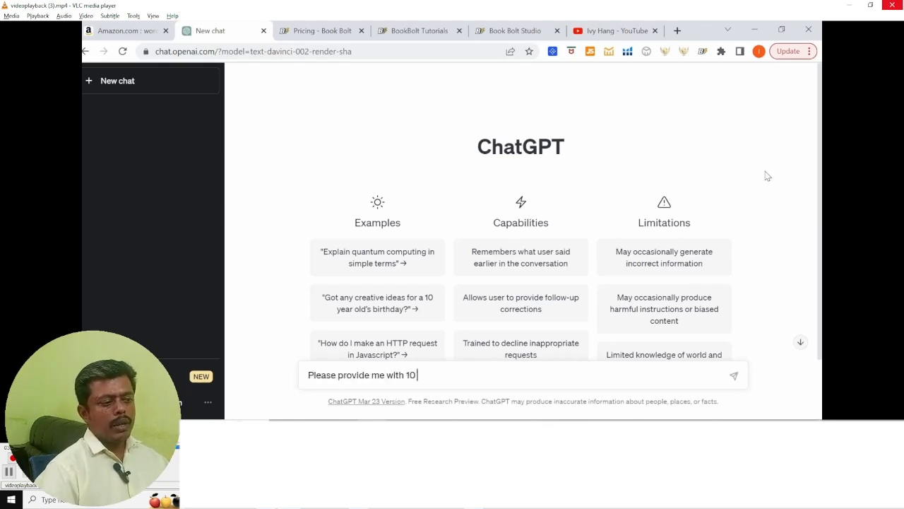
pyautogui.write(' words and')
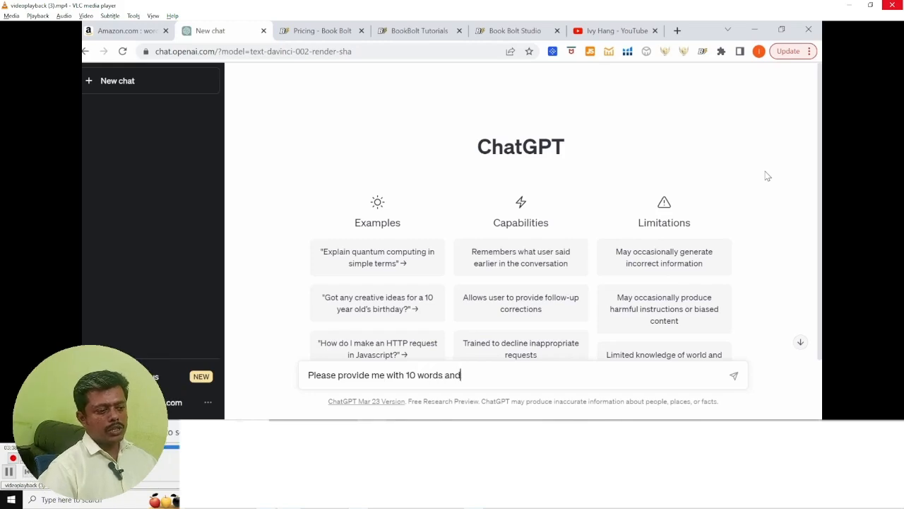
pyautogui.write(' clues relate')
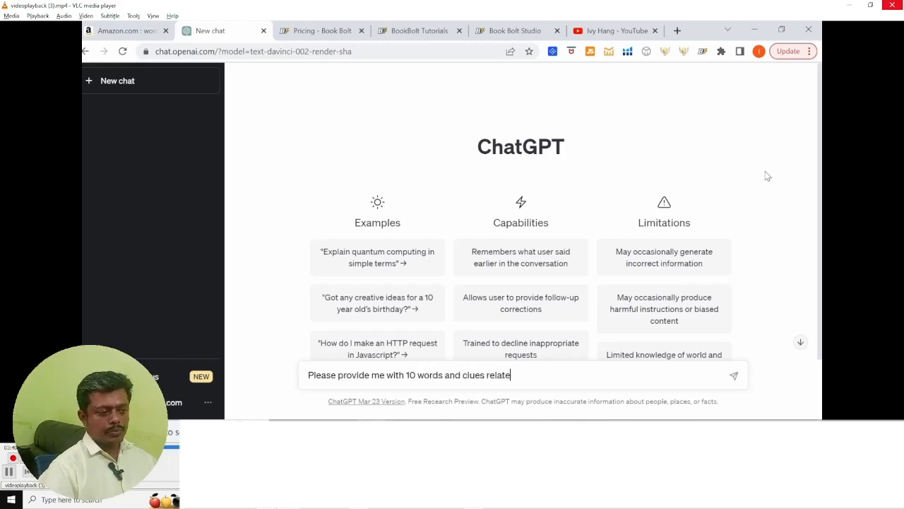
pyautogui.write('d to cats for a c')
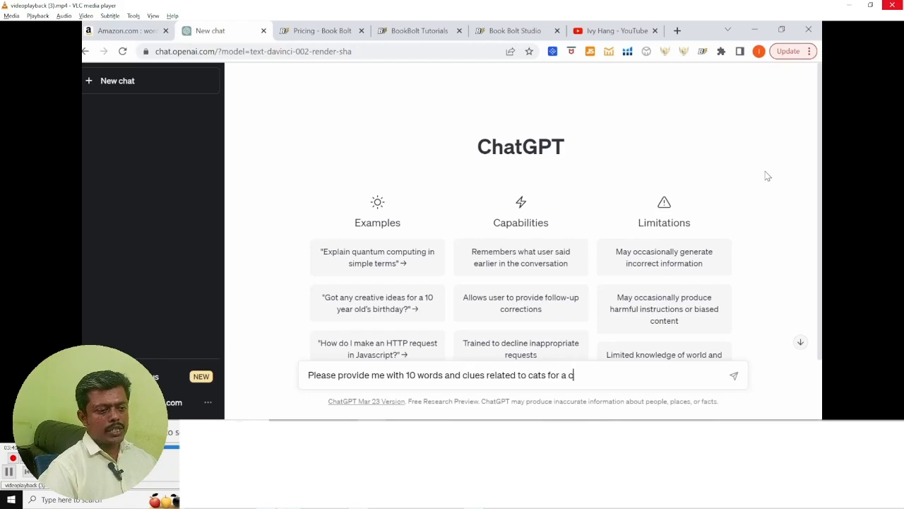
pyautogui.write('rossword puzzle')
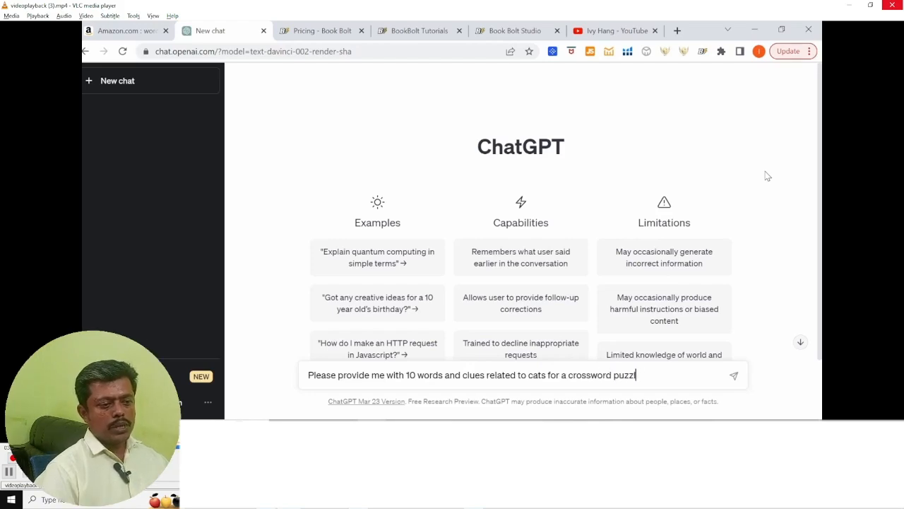
pyautogui.press('Return')
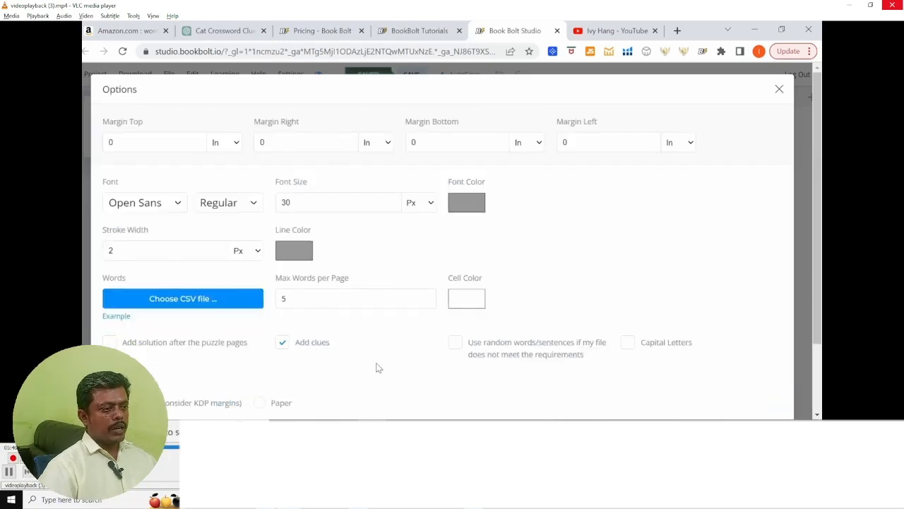
# Set the crossword's top, right, bottom and left margins to 1 in each.
pyautogui.click(162, 149)
pyautogui.press('BackSpace')
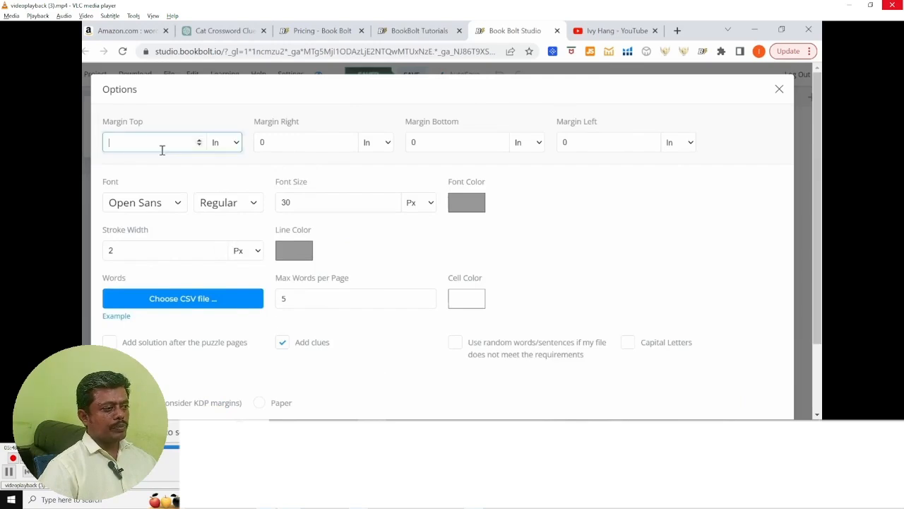
pyautogui.write('1')
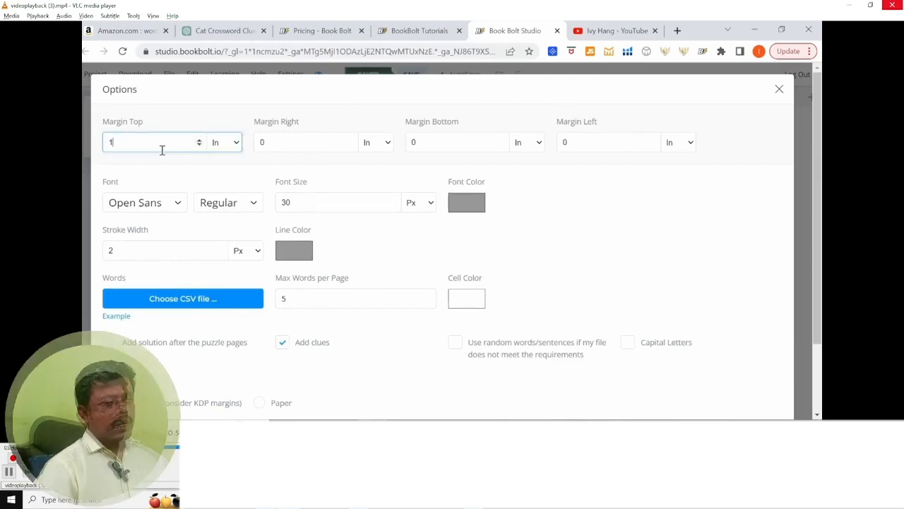
pyautogui.click(307, 150)
pyautogui.press('BackSpace')
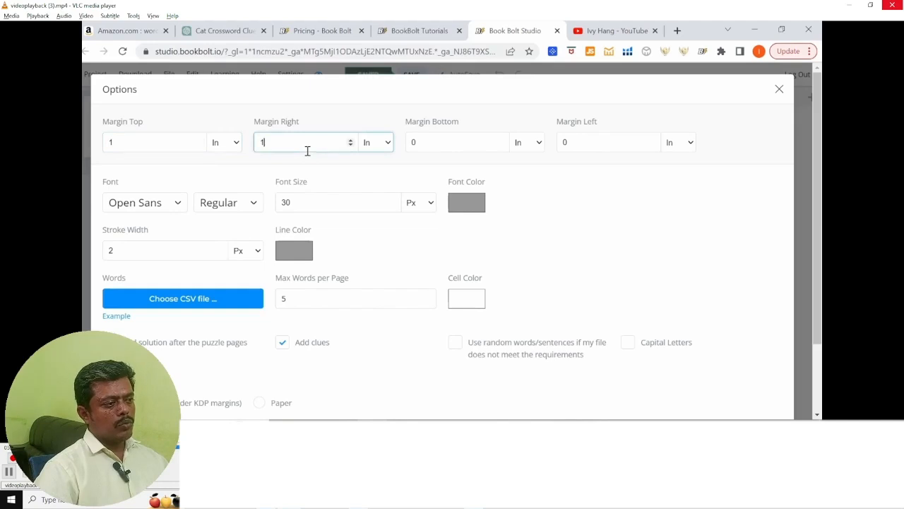
pyautogui.write('1')
pyautogui.click(431, 141)
pyautogui.press('BackSpace')
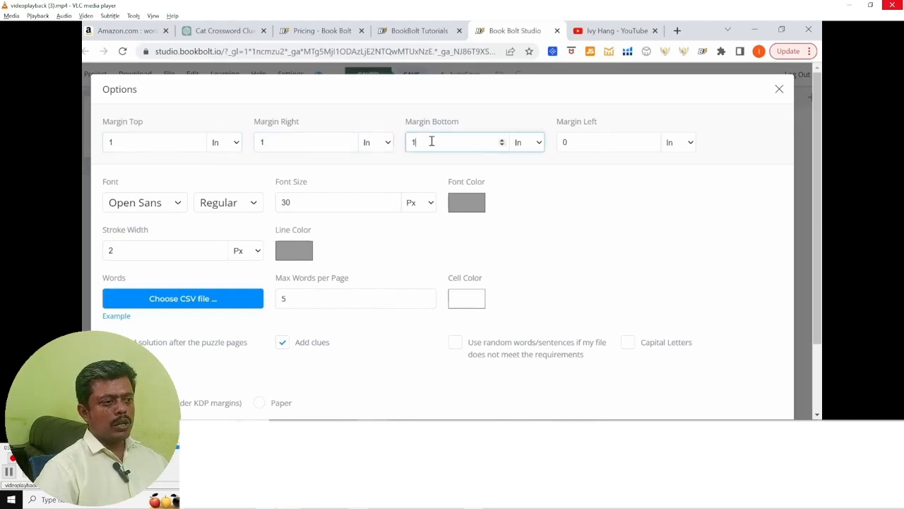
pyautogui.click(596, 139)
pyautogui.press('BackSpace')
pyautogui.write('1')
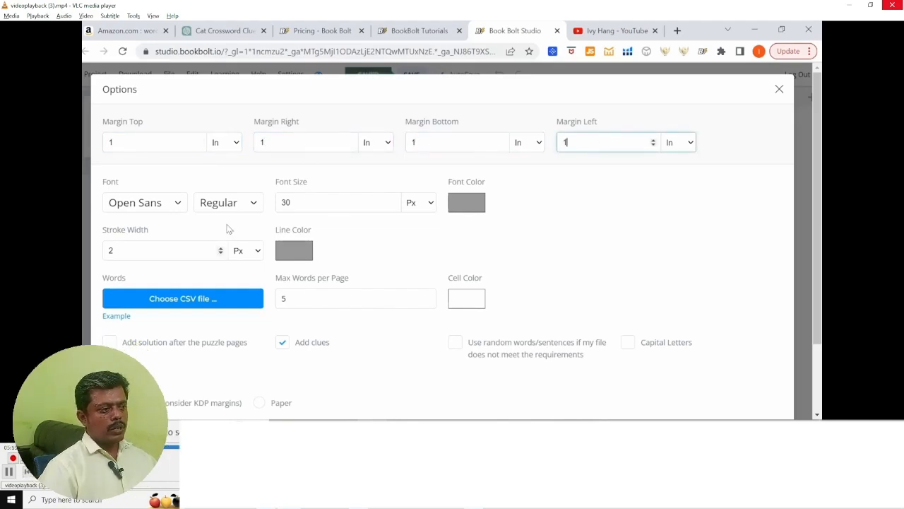
pyautogui.click(172, 205)
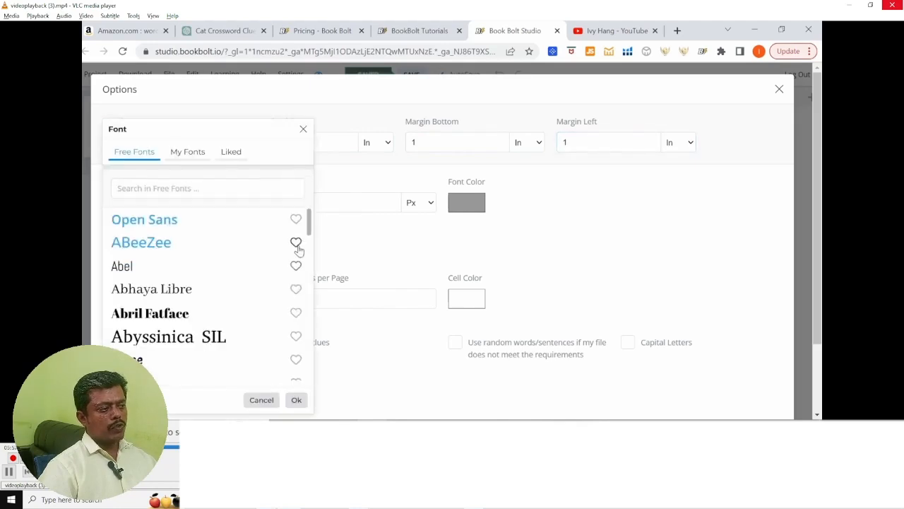
pyautogui.moveTo(309, 221); pyautogui.dragTo(318, 333)
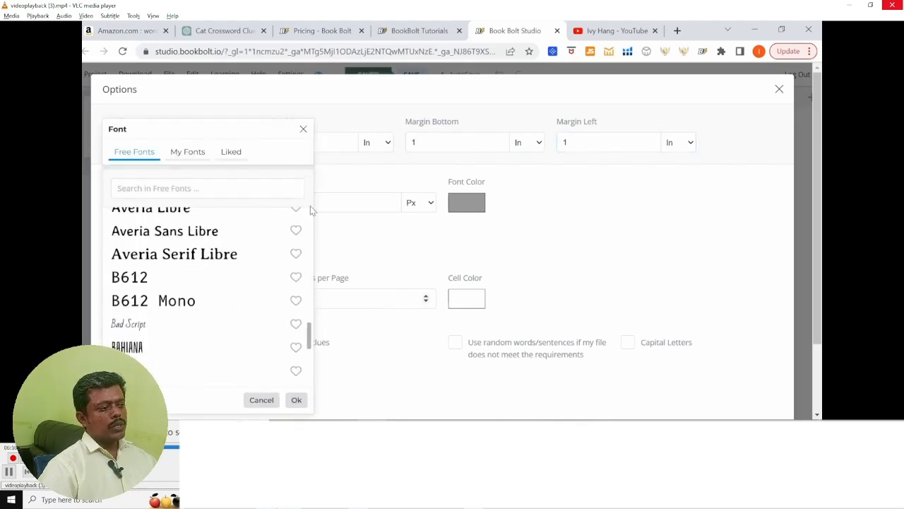
pyautogui.click(303, 129)
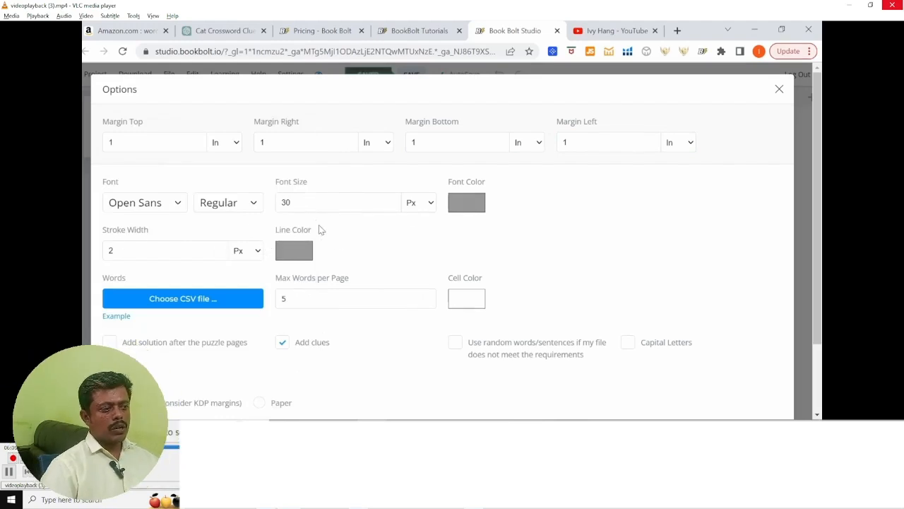
# Load the "crossword demo" CSV file from Downloads as the crossword's word list.
pyautogui.click(185, 303)
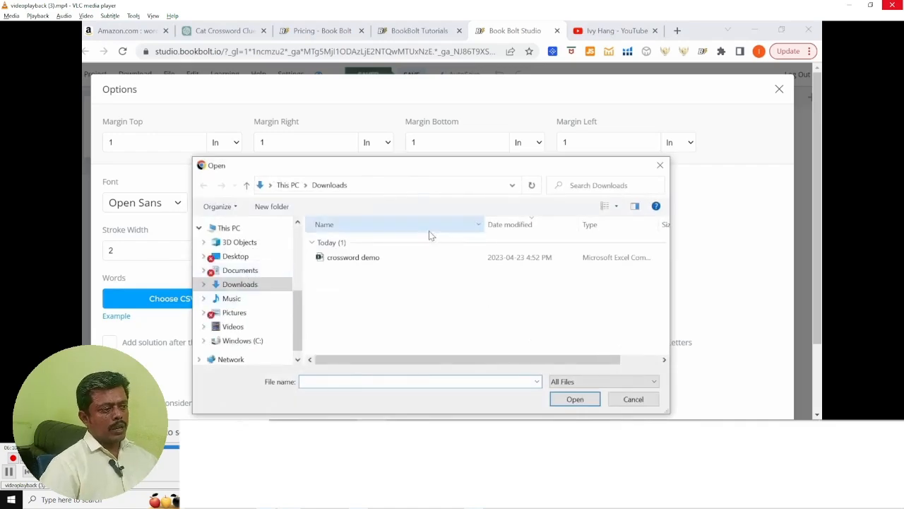
pyautogui.click(377, 258)
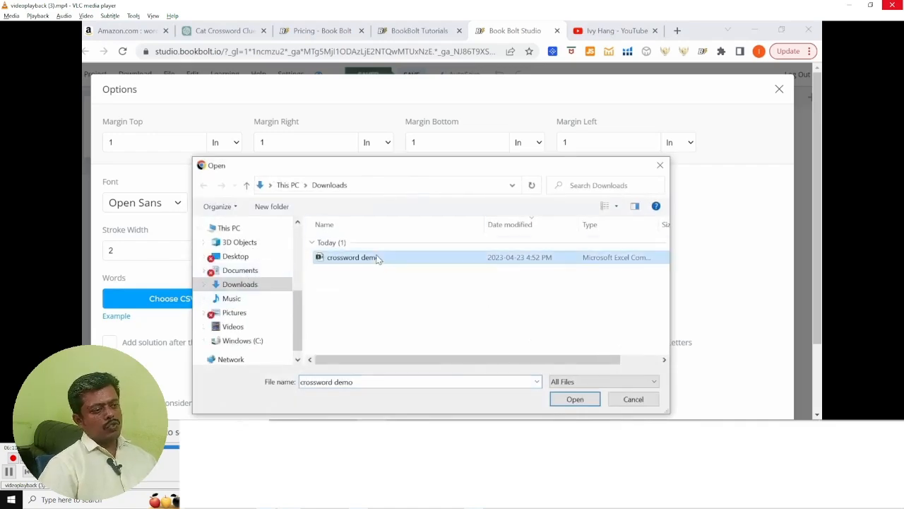
pyautogui.click(576, 398)
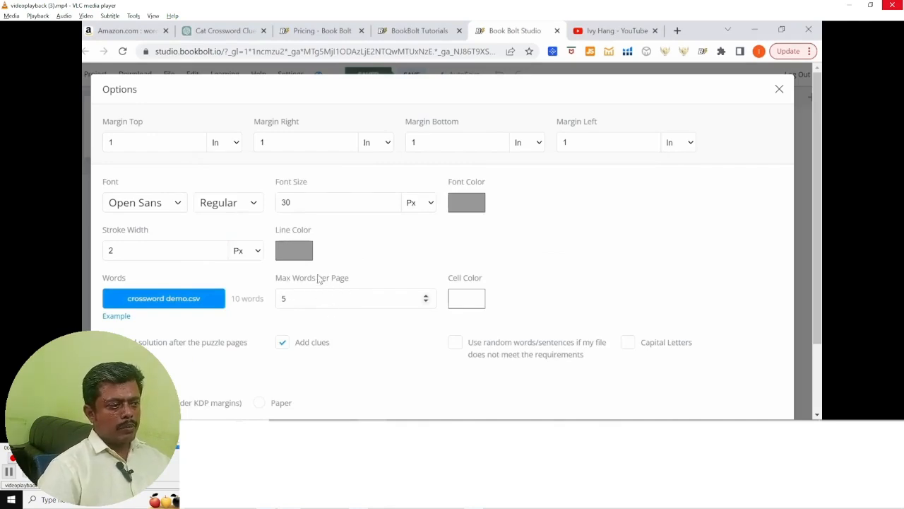
# Set the maximum words per page to 10 and generate the crossword on page 1.
pyautogui.click(296, 299)
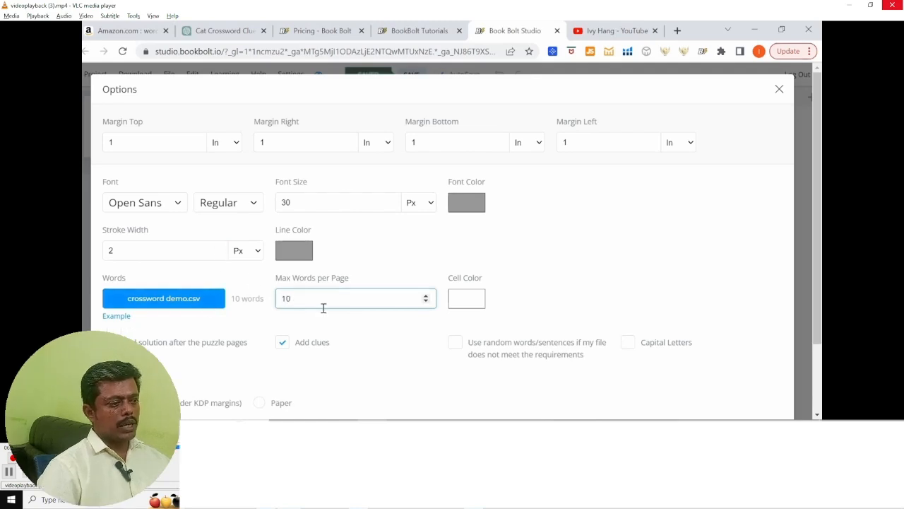
pyautogui.click(628, 296)
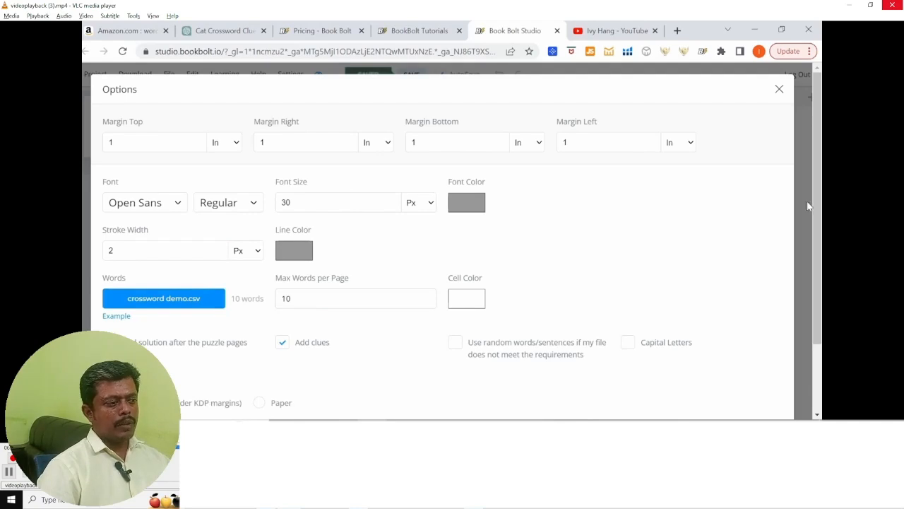
pyautogui.scroll(-2, 813, 209)
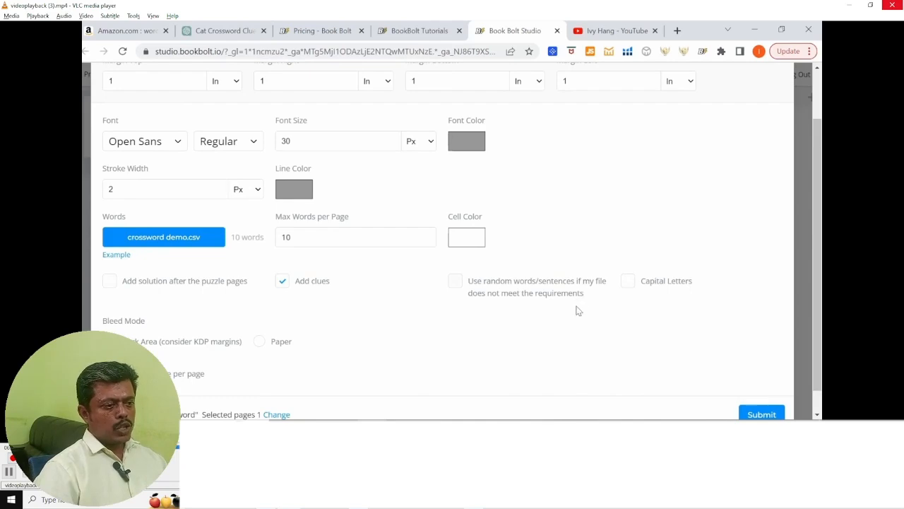
pyautogui.scroll(-1, 516, 353)
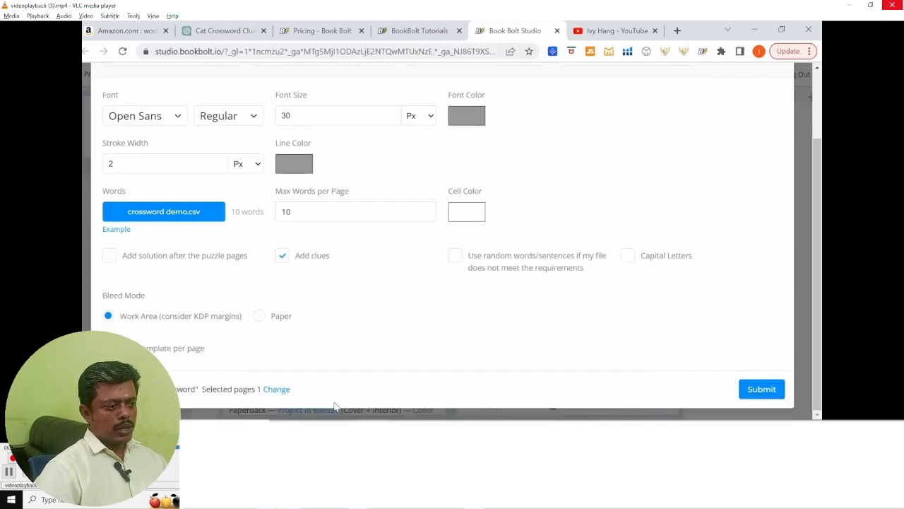
pyautogui.click(761, 390)
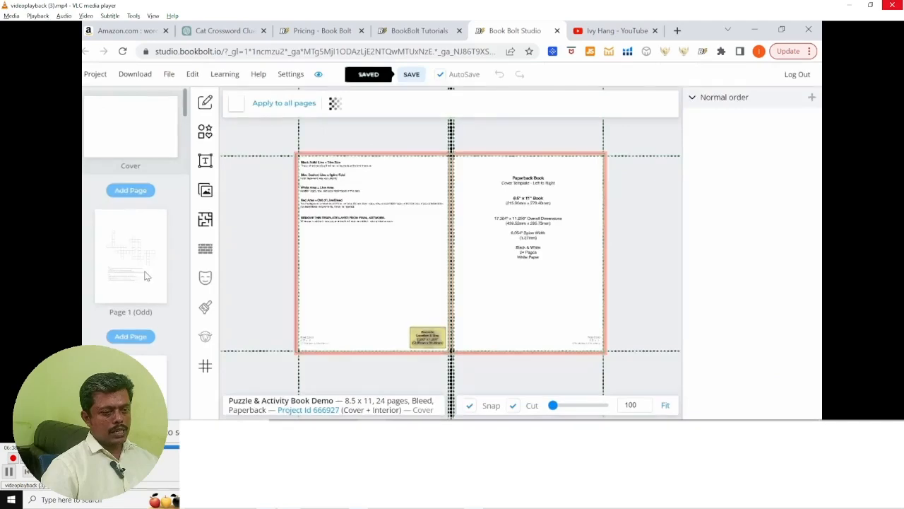
# Select the crossword on page 1 and replace its grey stroke colour with black.
pyautogui.click(465, 275)
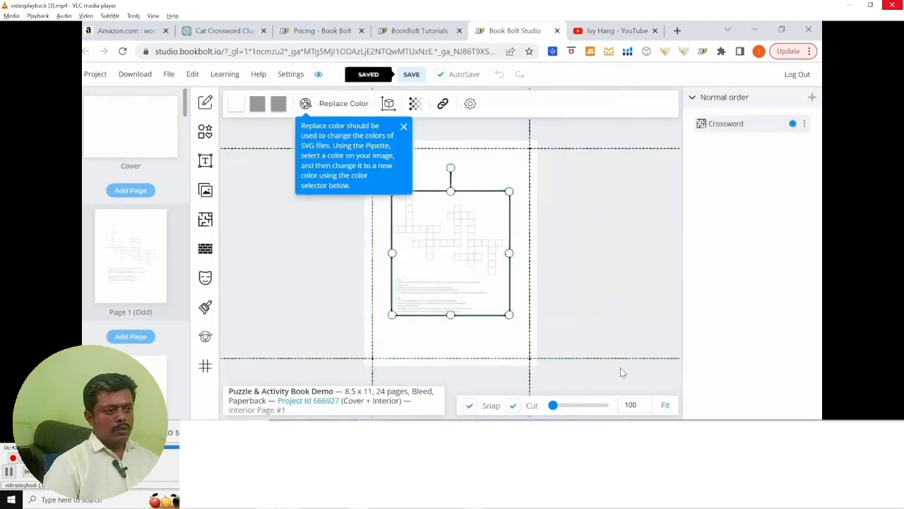
pyautogui.moveTo(553, 405); pyautogui.dragTo(561, 410)
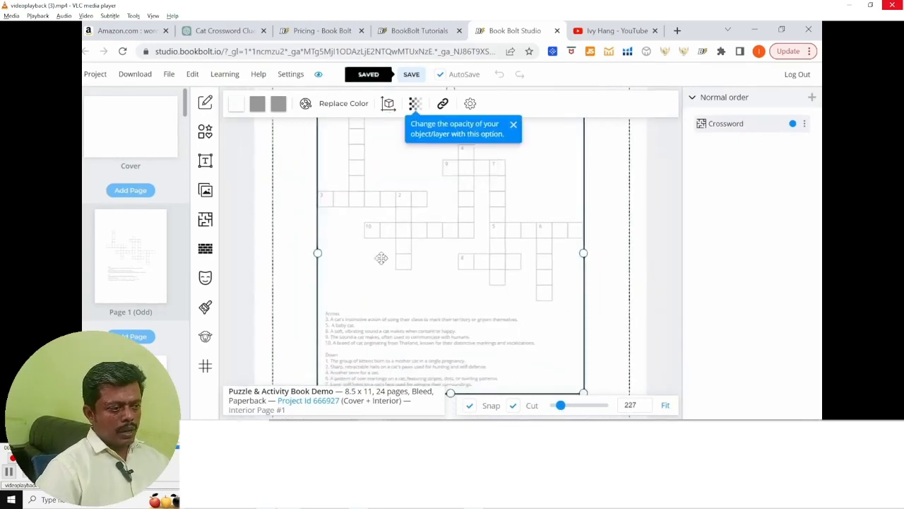
pyautogui.click(258, 106)
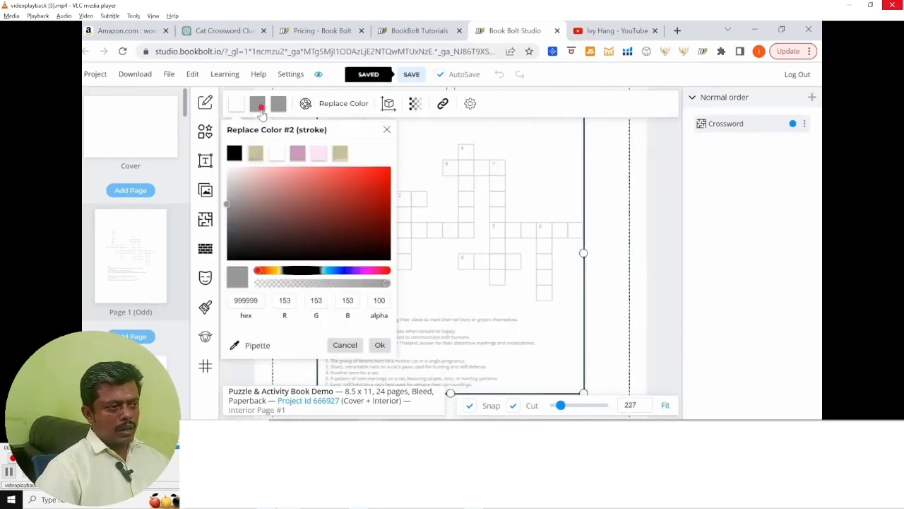
pyautogui.click(237, 159)
pyautogui.click(378, 345)
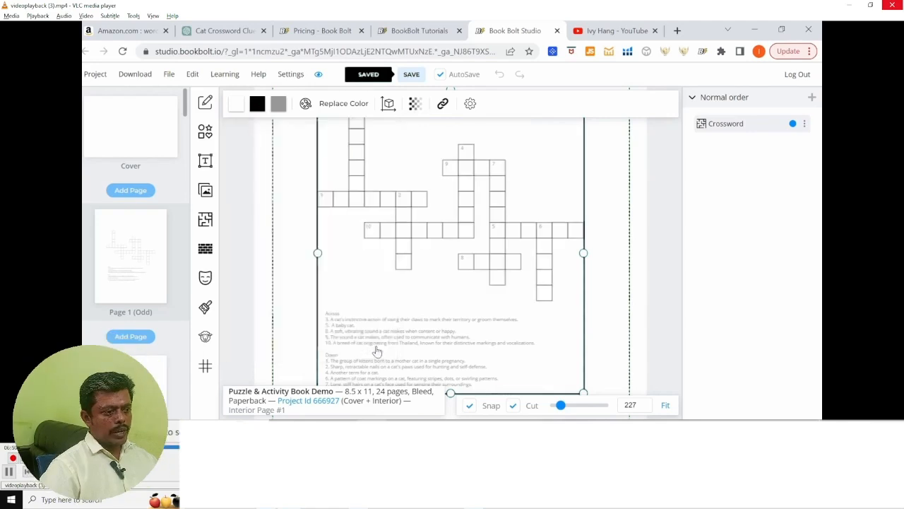
# Replace the crossword's grey fill colour, used for its numbers and clue text, with black.
pyautogui.click(278, 104)
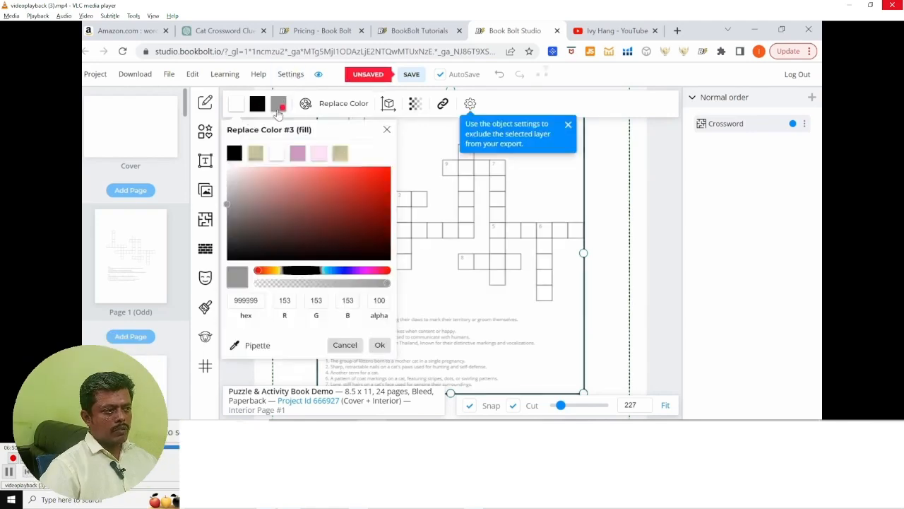
pyautogui.click(235, 156)
pyautogui.click(381, 344)
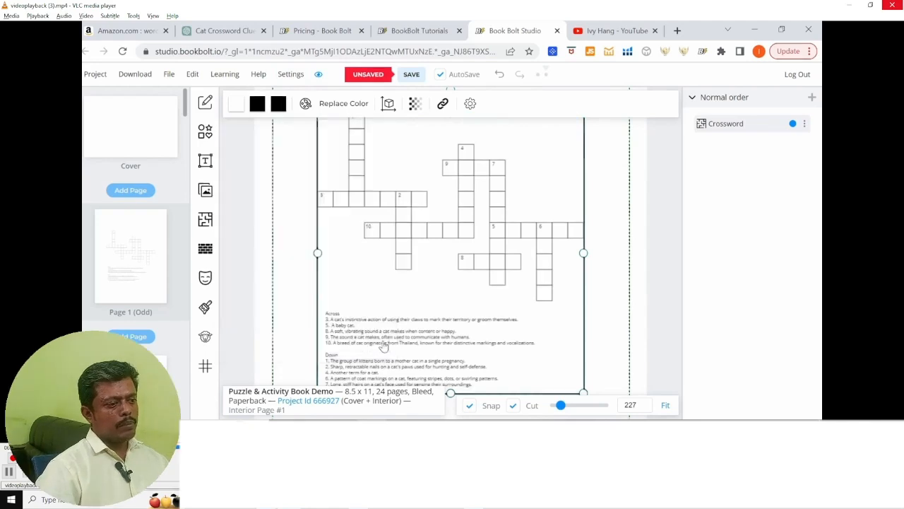
pyautogui.click(611, 282)
pyautogui.click(582, 238)
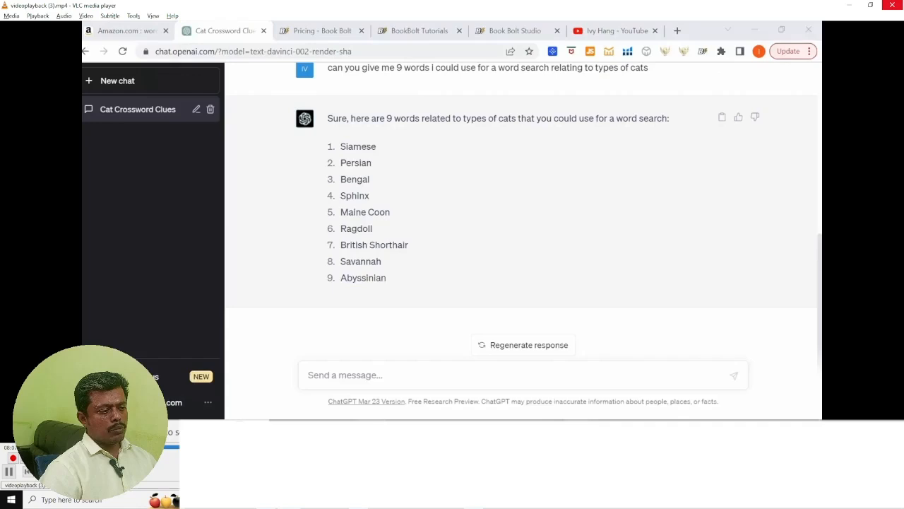
# Switch to Book Bolt Studio and choose the WordsSearch template from the Pro interior templates for page 2.
pyautogui.click(499, 28)
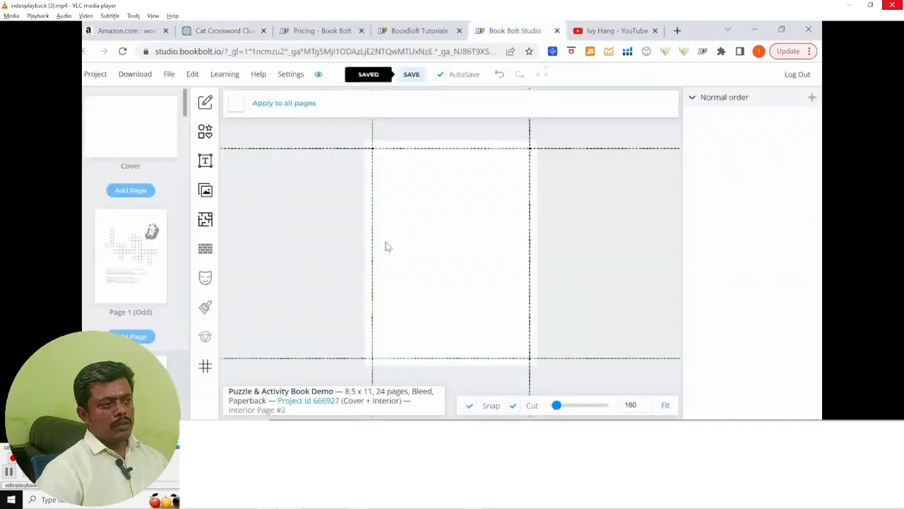
pyautogui.click(207, 230)
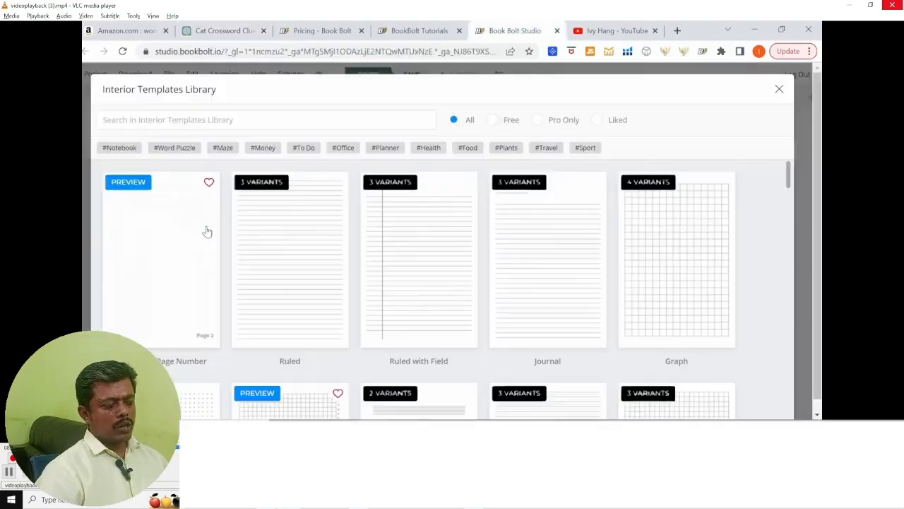
pyautogui.click(536, 121)
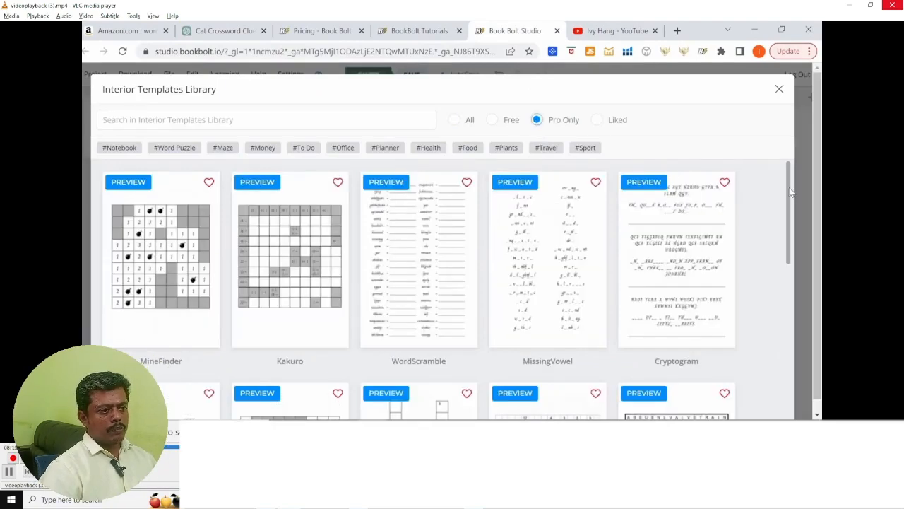
pyautogui.moveTo(791, 190); pyautogui.dragTo(799, 269)
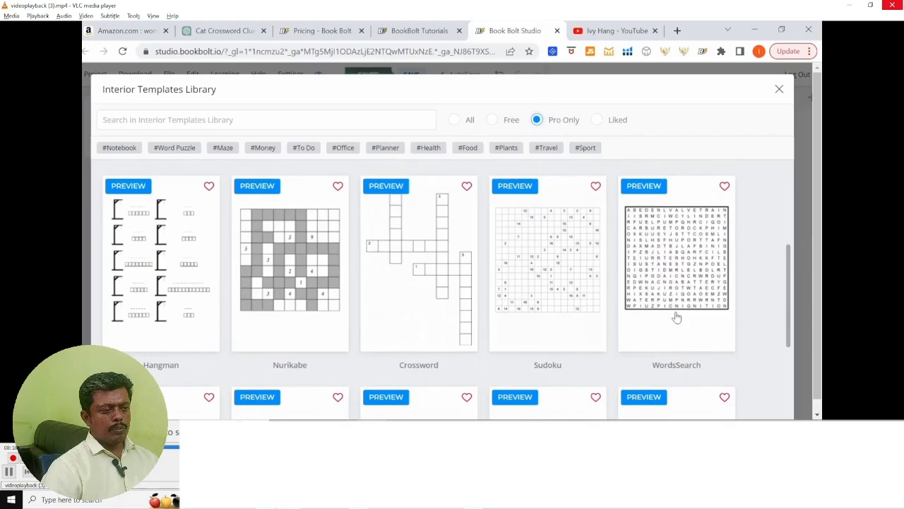
pyautogui.click(674, 267)
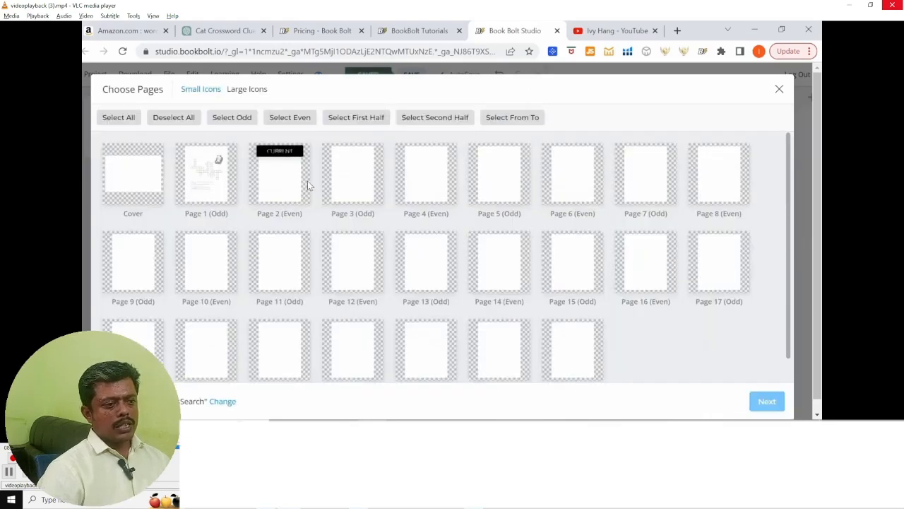
pyautogui.click(268, 173)
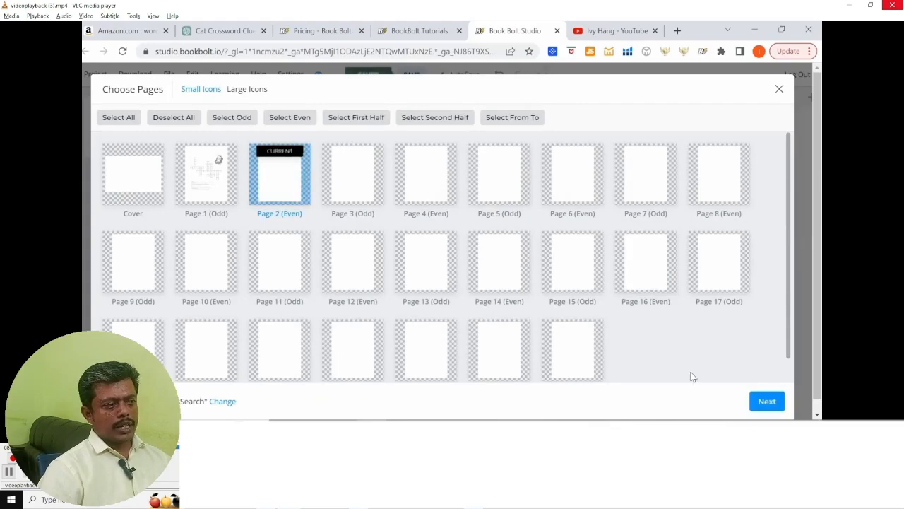
pyautogui.click(766, 401)
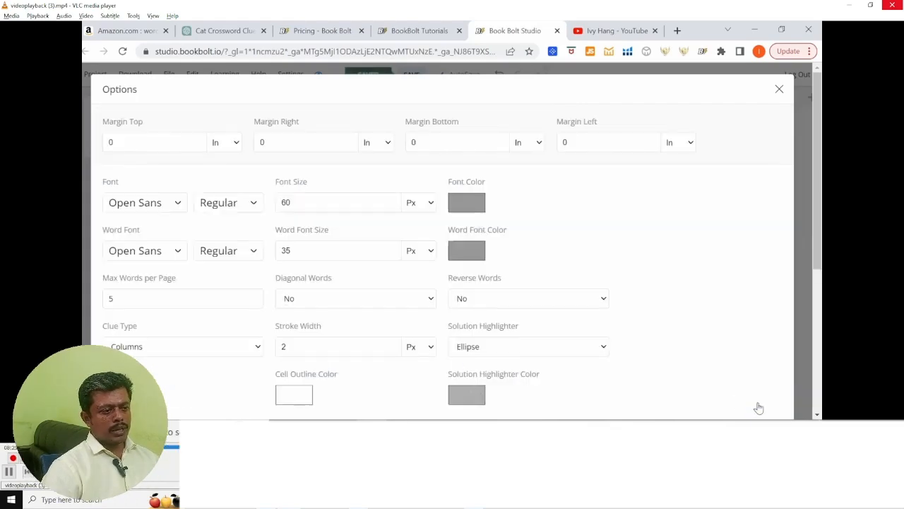
# Set the word search's top, right, bottom and left margins to 1 in each.
pyautogui.click(143, 146)
pyautogui.press('BackSpace')
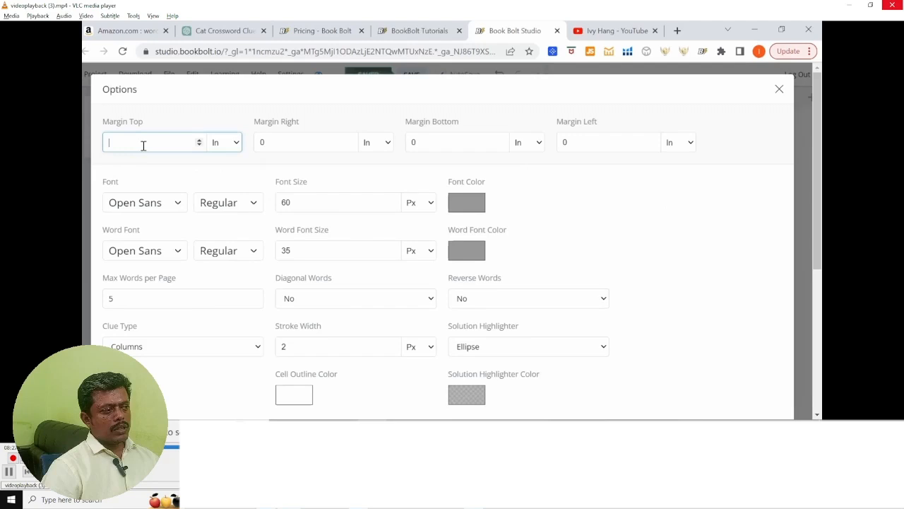
pyautogui.click(275, 142)
pyautogui.press('BackSpace')
pyautogui.write('1')
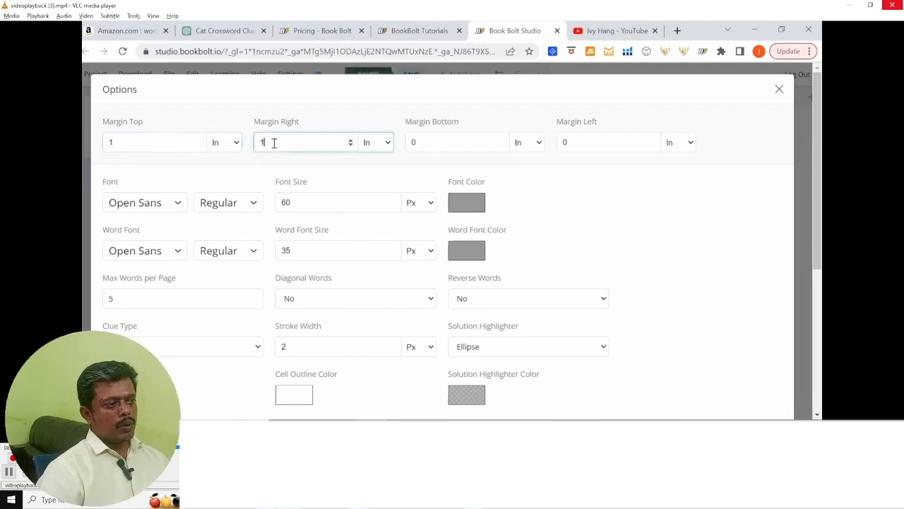
pyautogui.click(435, 135)
pyautogui.press('BackSpace')
pyautogui.write('1')
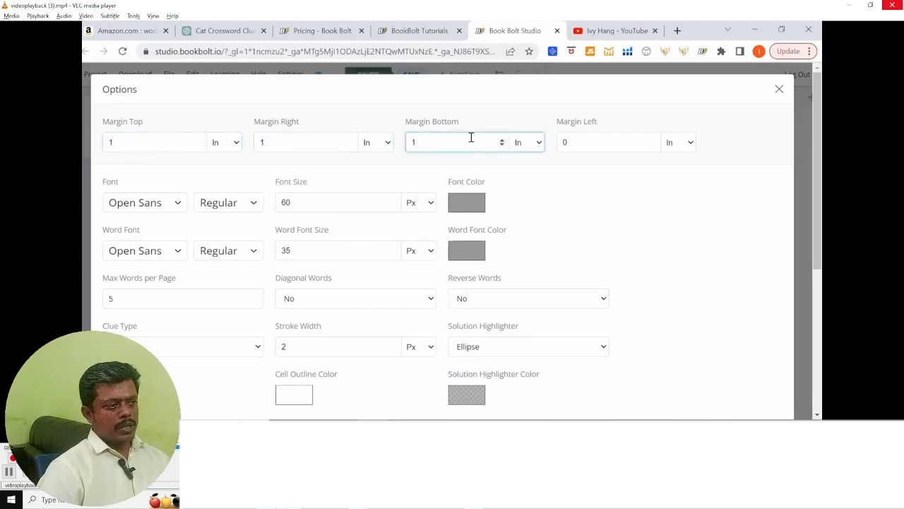
pyautogui.click(601, 147)
pyautogui.press('BackSpace')
pyautogui.write('1')
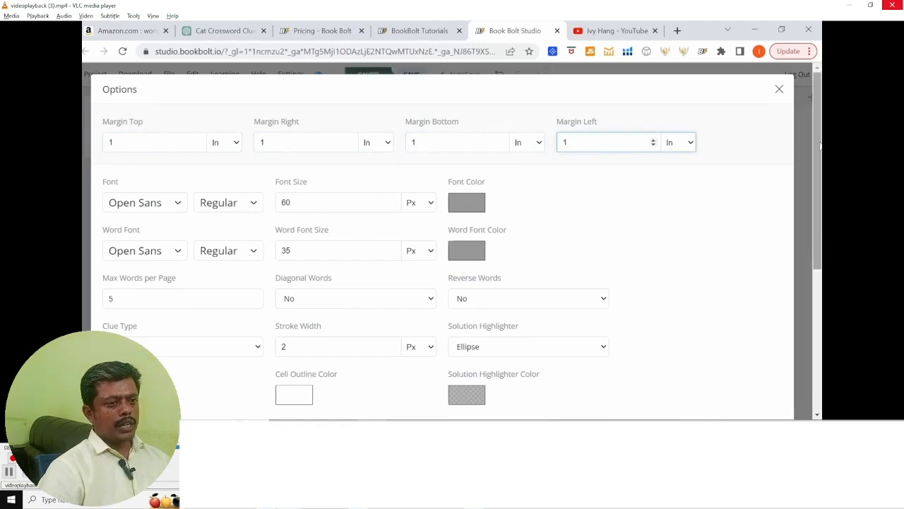
# Set the maximum words per page to 9 and enable adding the solution after the puzzle pages.
pyautogui.moveTo(817, 146); pyautogui.dragTo(820, 192)
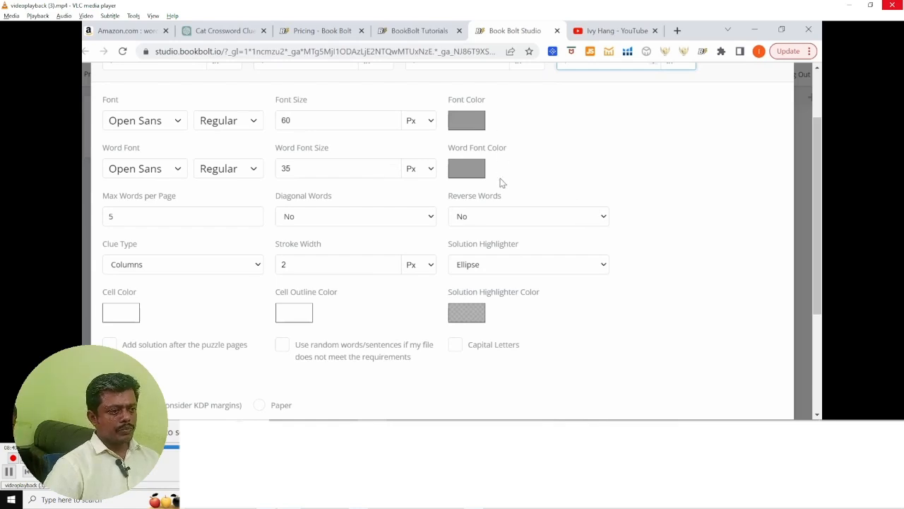
pyautogui.click(124, 218)
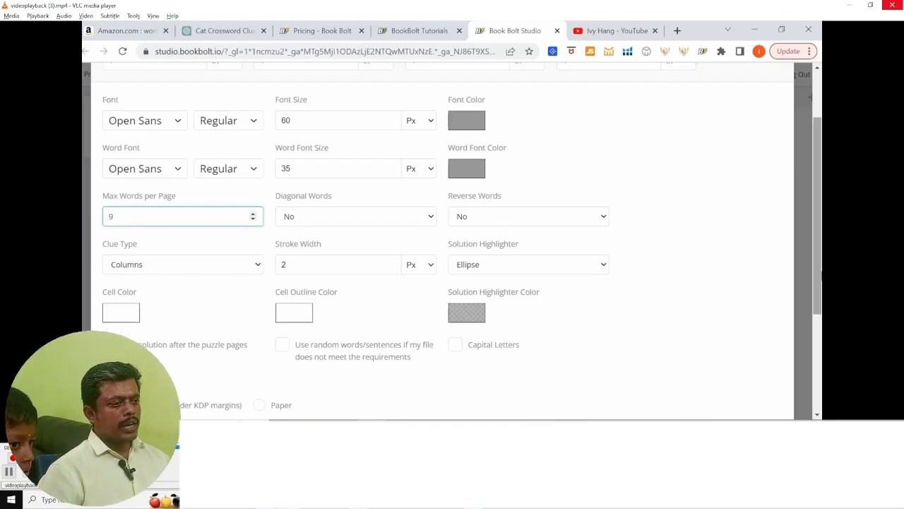
pyautogui.moveTo(821, 263); pyautogui.dragTo(819, 337)
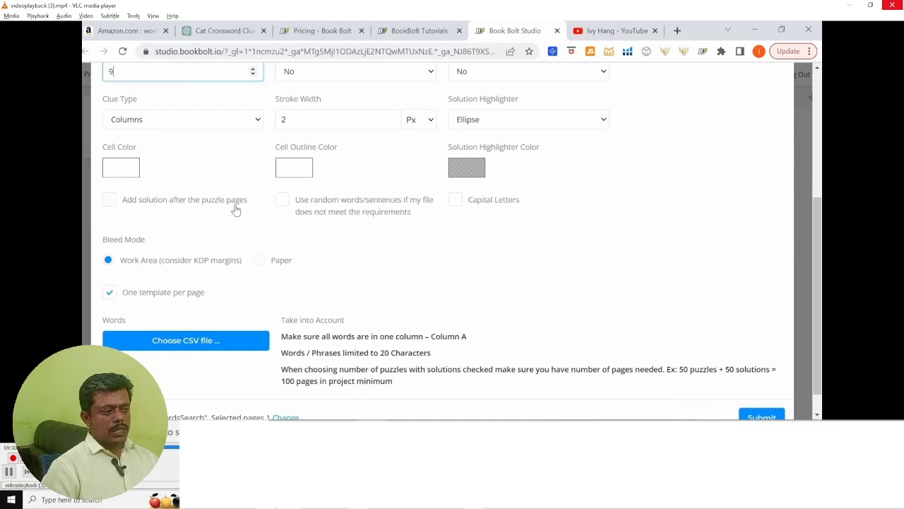
pyautogui.click(108, 200)
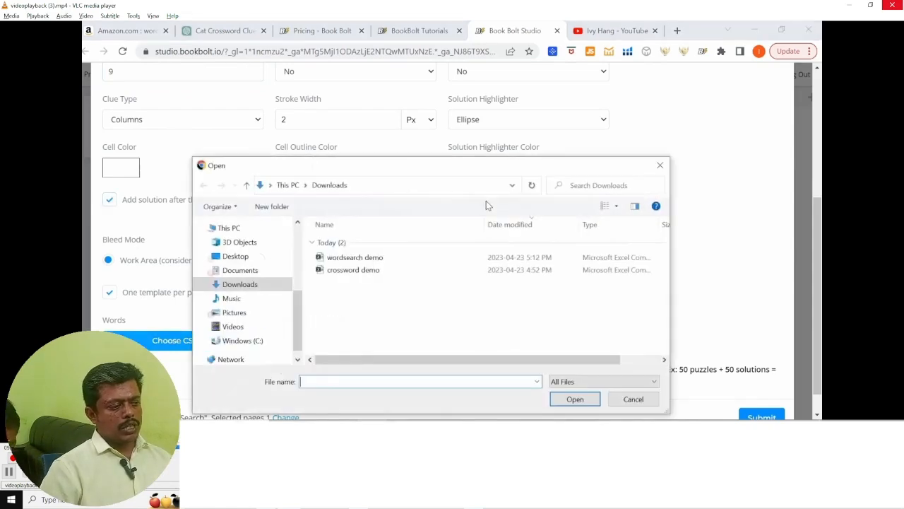
# Load the "wordsearch demo" CSV file from Downloads as the word list and generate the word search.
pyautogui.click(366, 260)
pyautogui.click(573, 400)
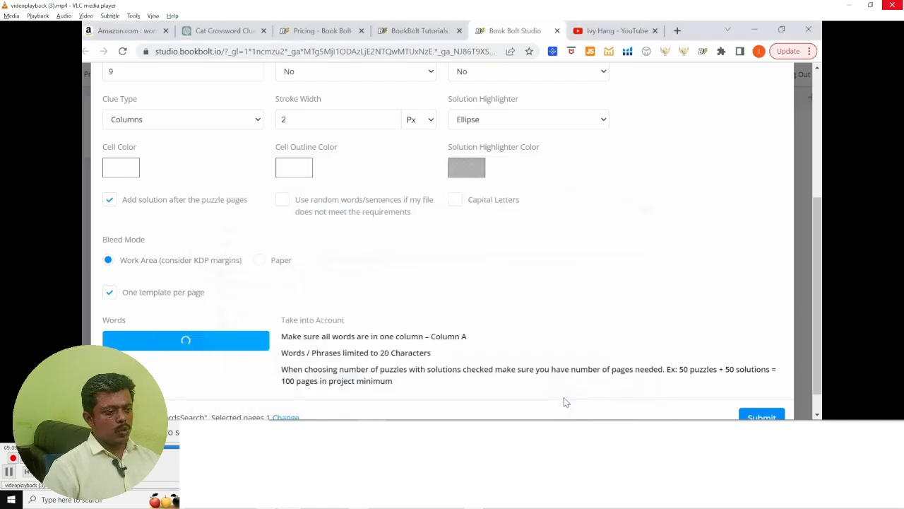
pyautogui.scroll(-1, 799, 346)
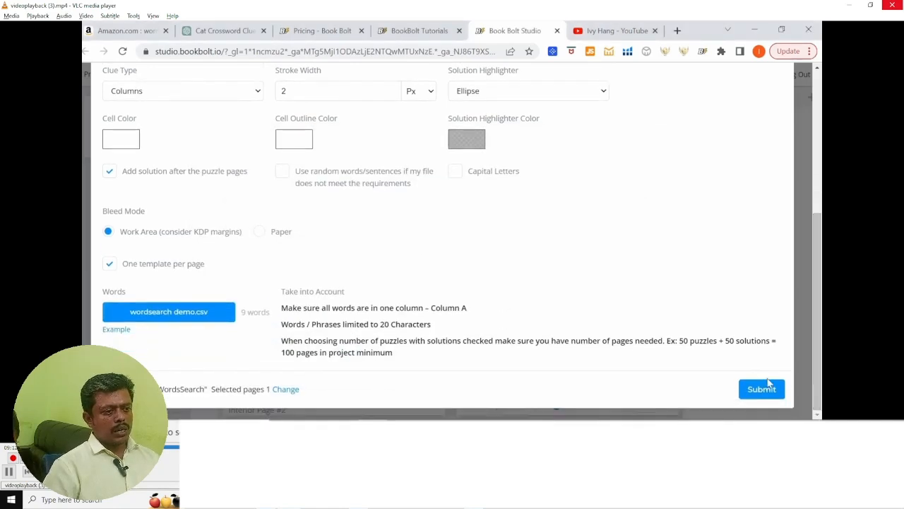
pyautogui.click(760, 389)
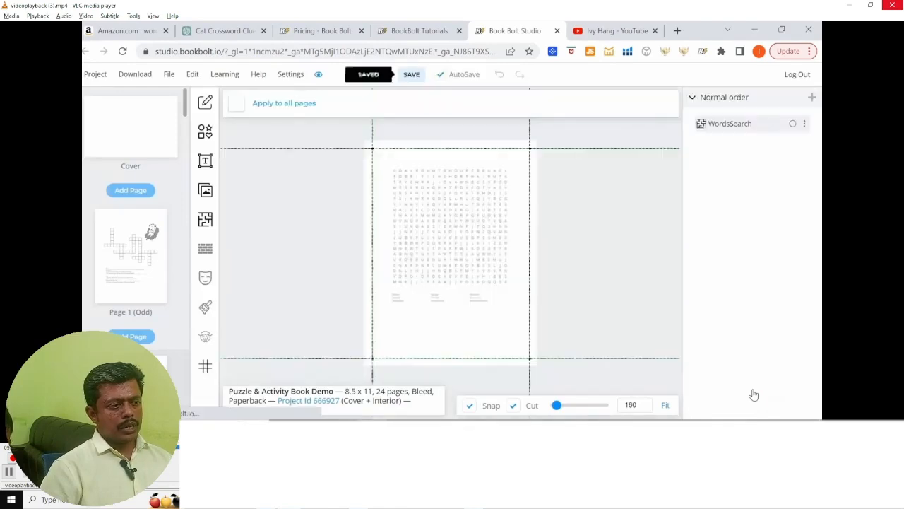
# Select the word search on page 2 and replace its grey fill colour with black (000000).
pyautogui.click(477, 277)
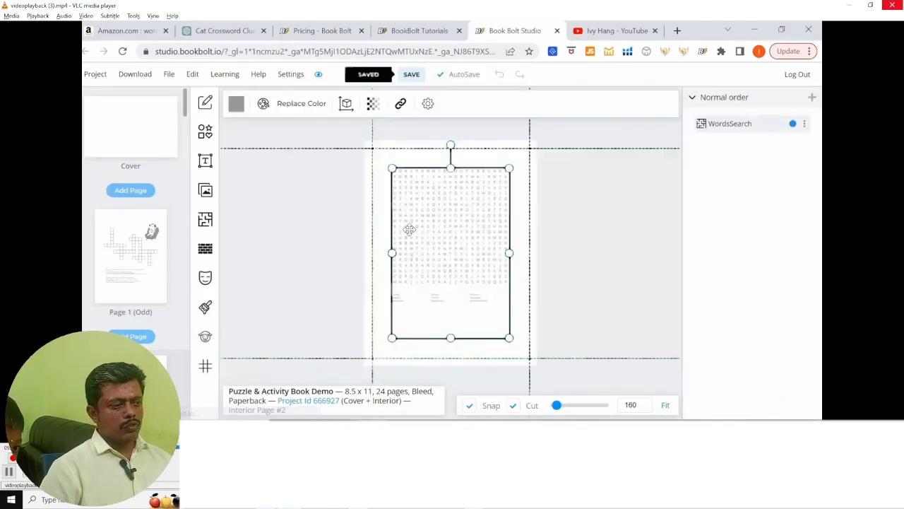
pyautogui.click(237, 105)
pyautogui.click(235, 154)
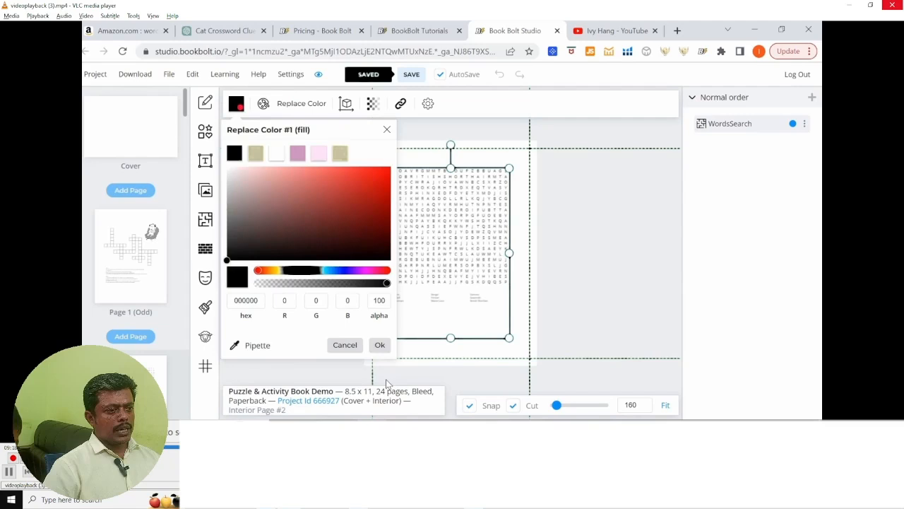
pyautogui.click(379, 345)
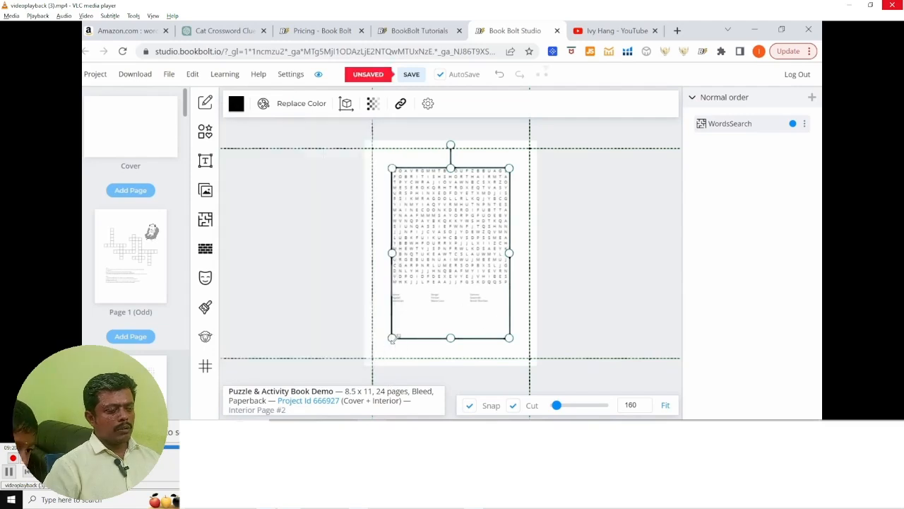
# Enlarge the word search on page 2 and centre it horizontally within the page margins.
pyautogui.moveTo(393, 339); pyautogui.dragTo(375, 358)
pyautogui.moveTo(414, 262); pyautogui.dragTo(422, 263)
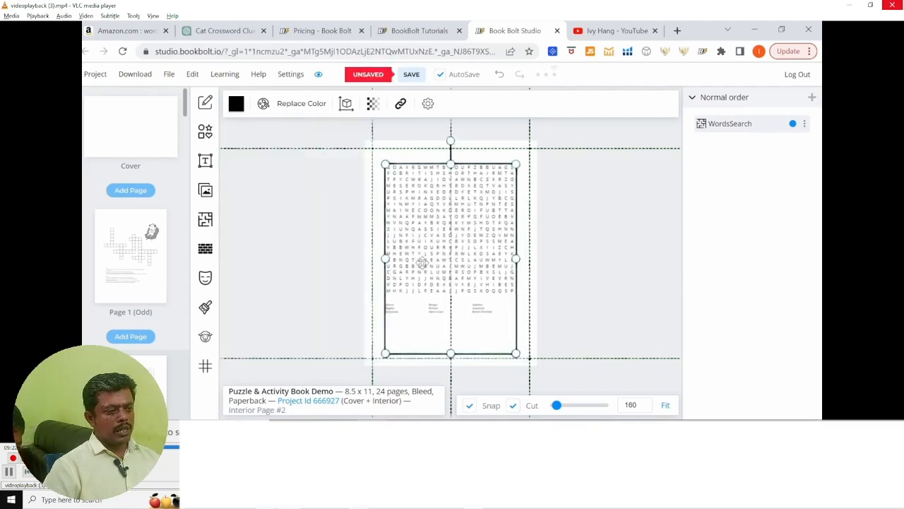
pyautogui.moveTo(556, 404); pyautogui.dragTo(558, 405)
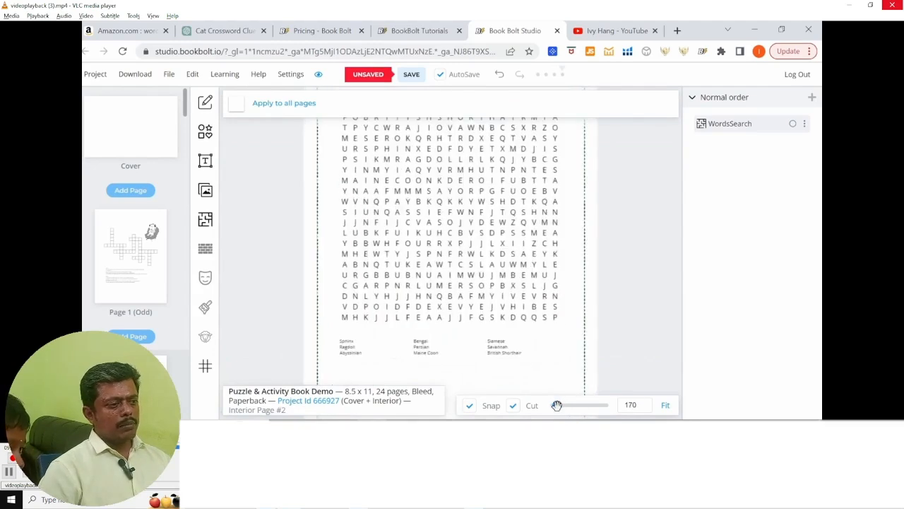
pyautogui.scroll(-1, 182, 105)
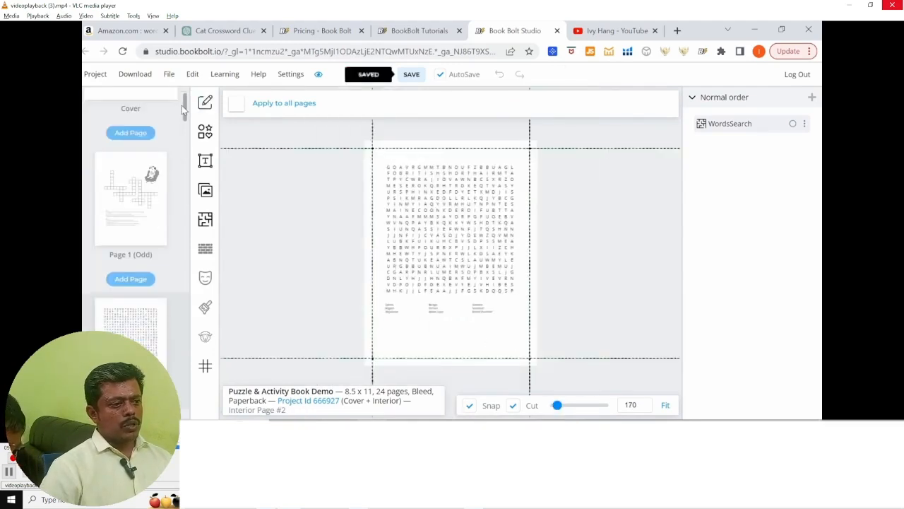
# Go past the solution page to blank page 4 and choose the Pro Honeycomb Maze template for it.
pyautogui.moveTo(184, 115); pyautogui.dragTo(190, 130)
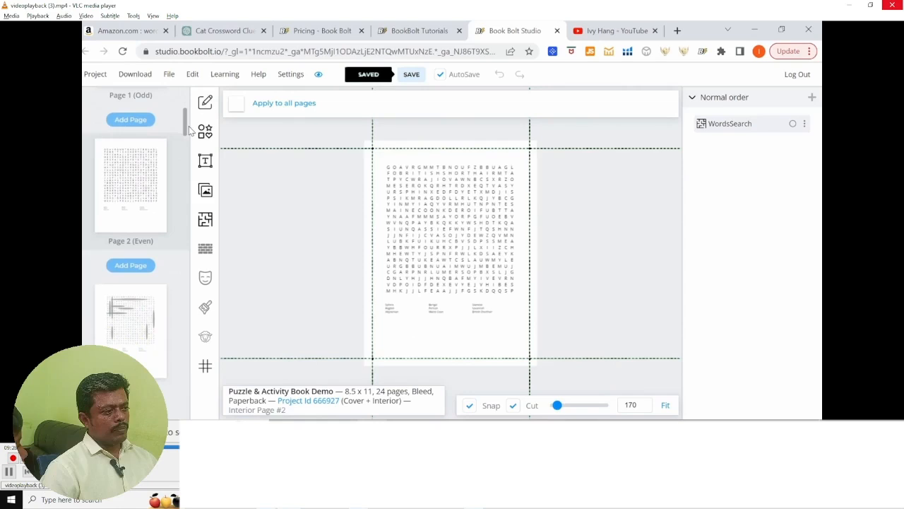
pyautogui.click(156, 302)
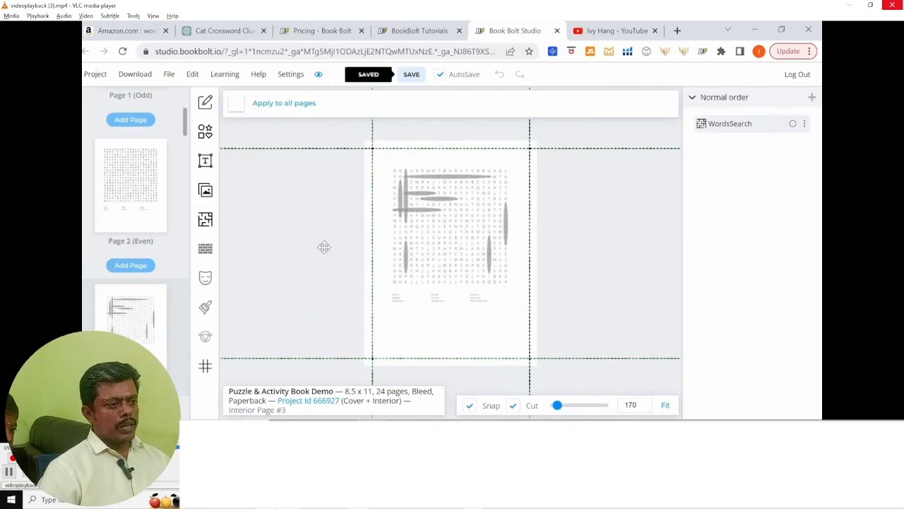
pyautogui.click(146, 159)
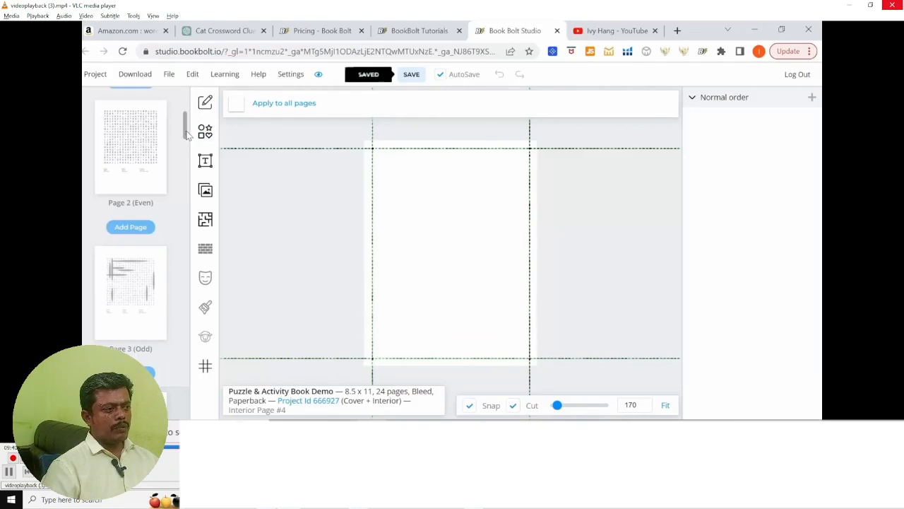
pyautogui.scroll(-3, 141, 219)
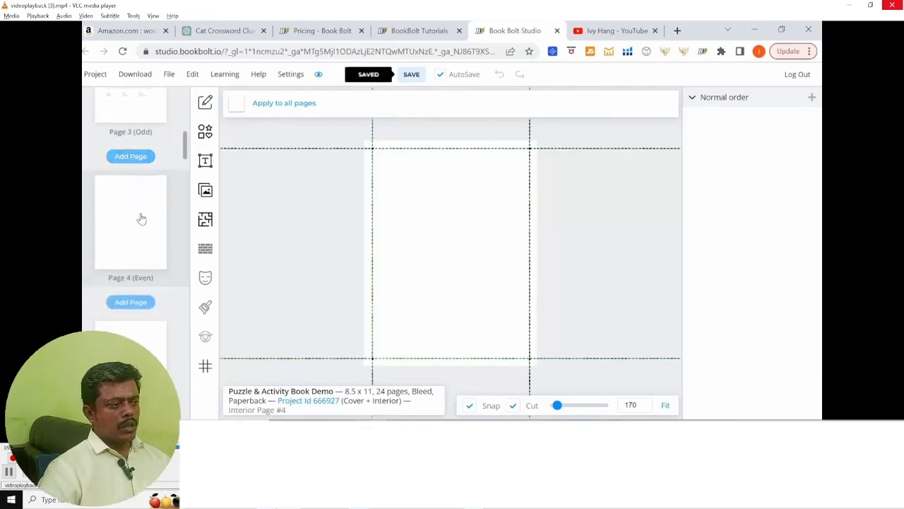
pyautogui.click(204, 220)
pyautogui.click(537, 120)
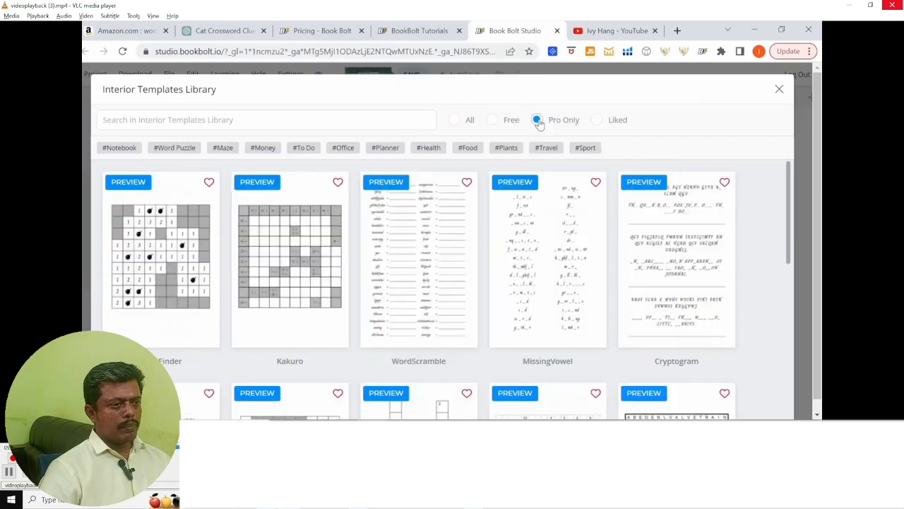
pyautogui.moveTo(786, 191); pyautogui.dragTo(776, 359)
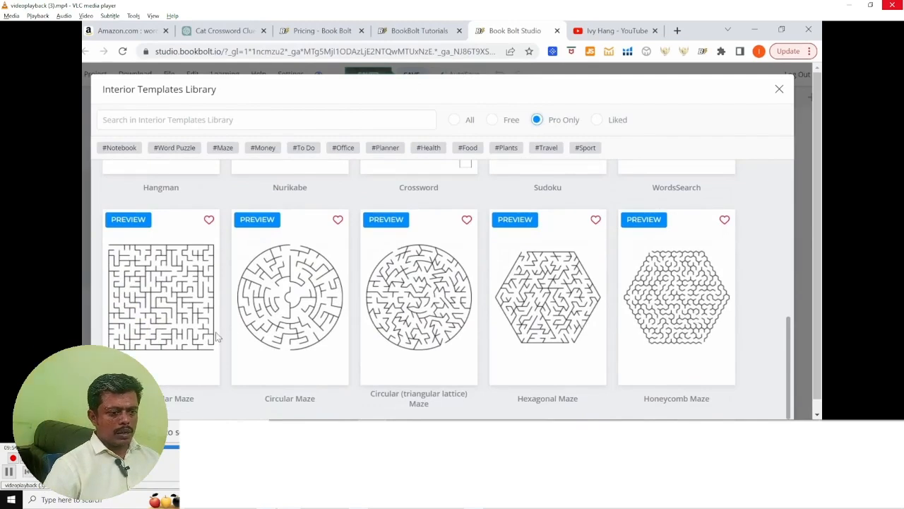
pyautogui.click(670, 291)
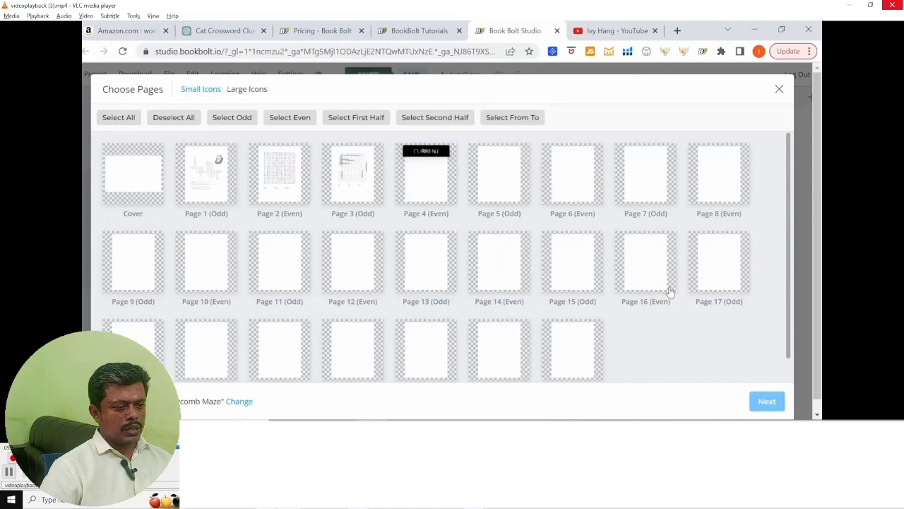
pyautogui.click(417, 182)
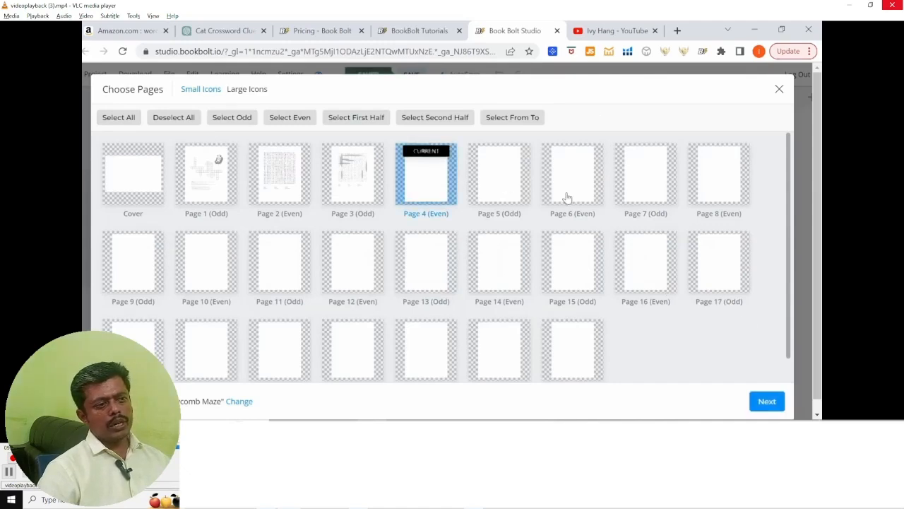
pyautogui.click(760, 401)
# Set the honeycomb maze's line colour to black (000000).
pyautogui.click(146, 156)
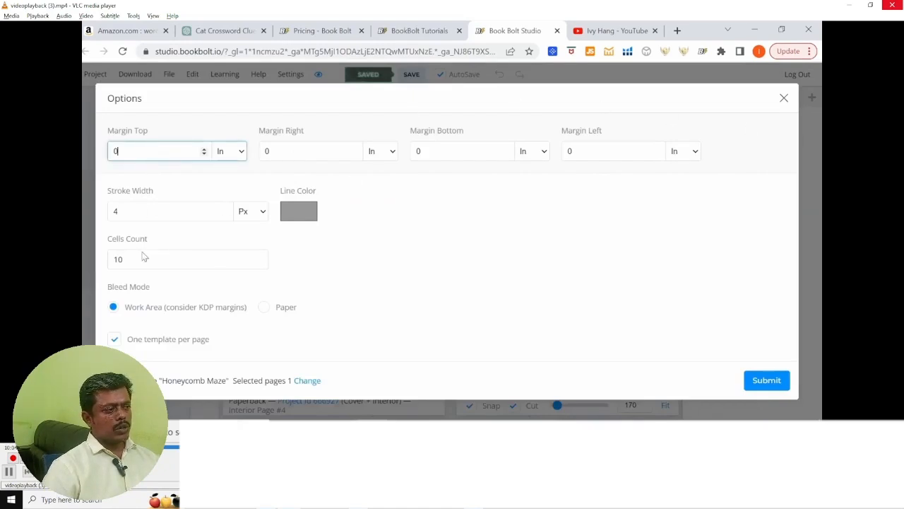
pyautogui.click(292, 218)
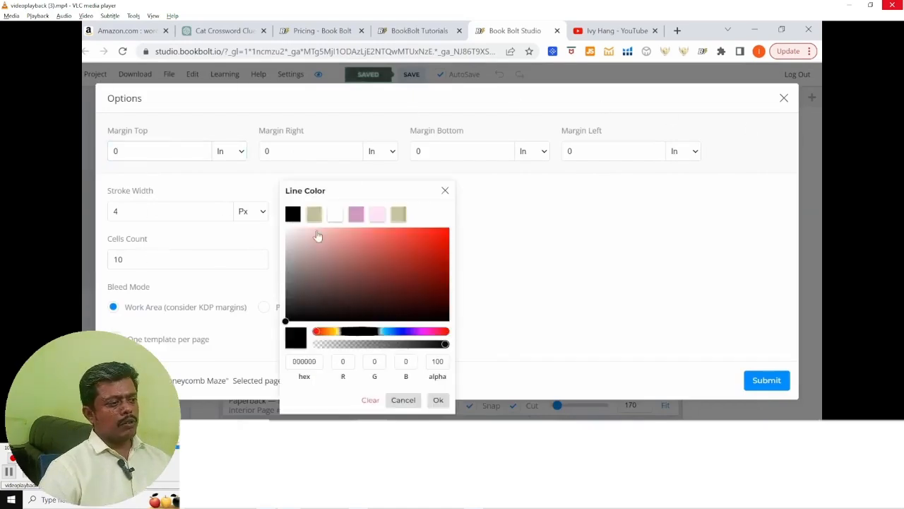
pyautogui.click(434, 400)
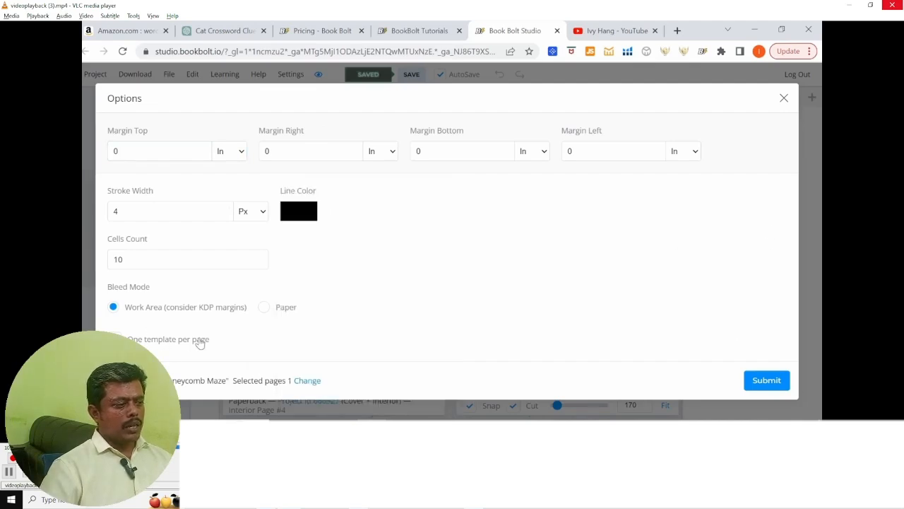
# Enable one template per page for the honeycomb maze and generate it on page 4.
pyautogui.click(145, 339)
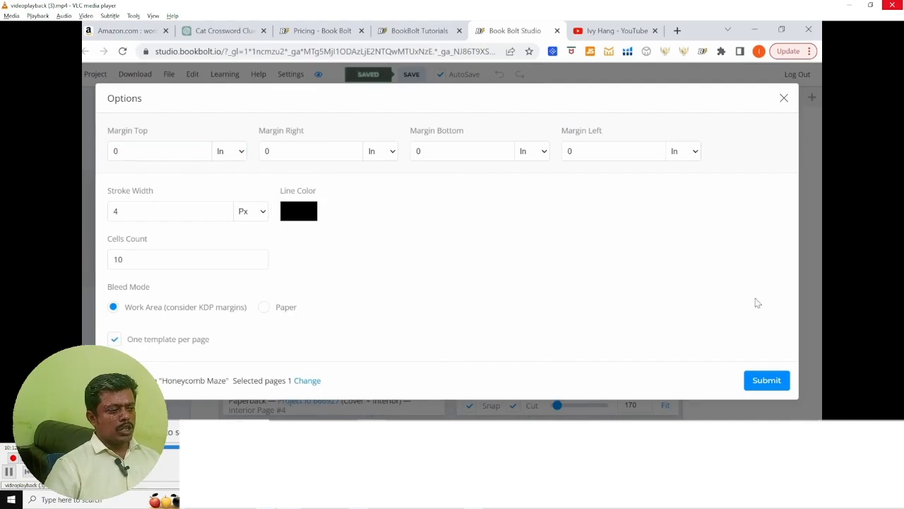
pyautogui.click(766, 380)
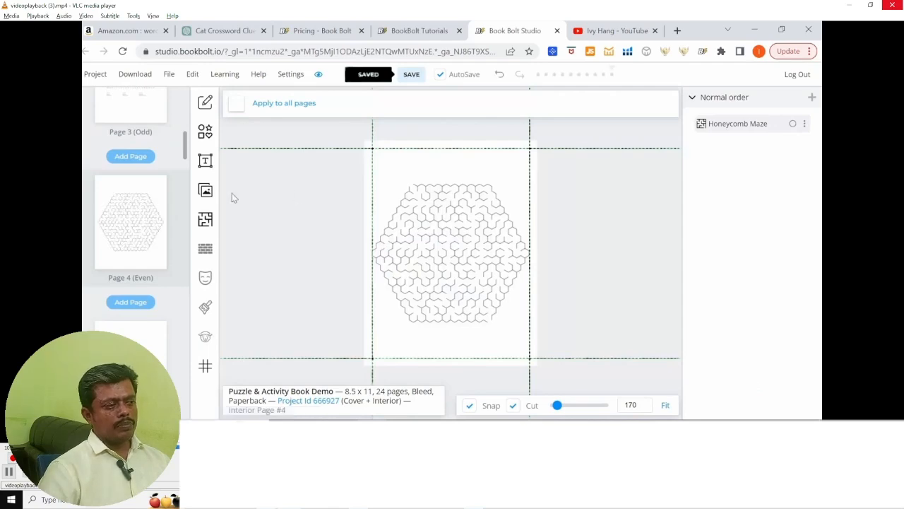
# Search Pixabay for "cat", insert the black-and-white grooming cat drawing, and place it small below the maze's lower-right edge on page 4.
pyautogui.click(206, 191)
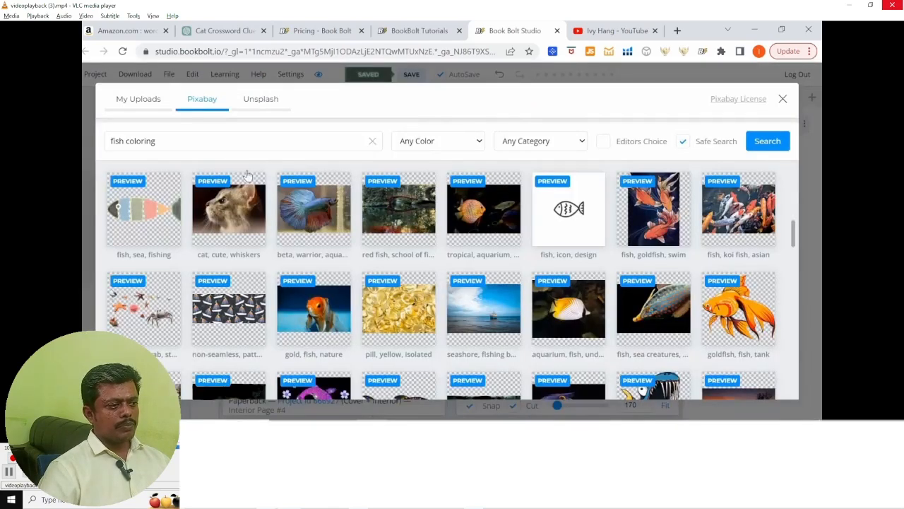
pyautogui.click(216, 137)
pyautogui.hotkey('ctrl', 'a')
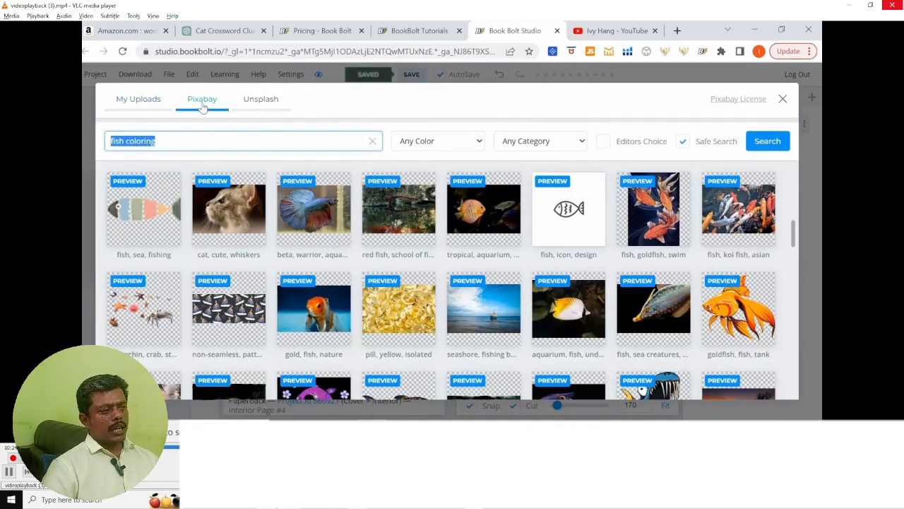
pyautogui.write('cat')
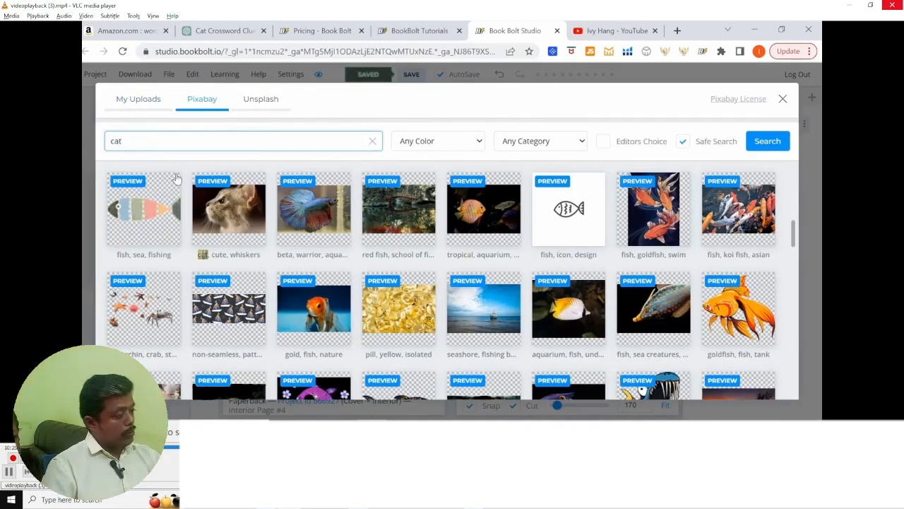
pyautogui.press('Return')
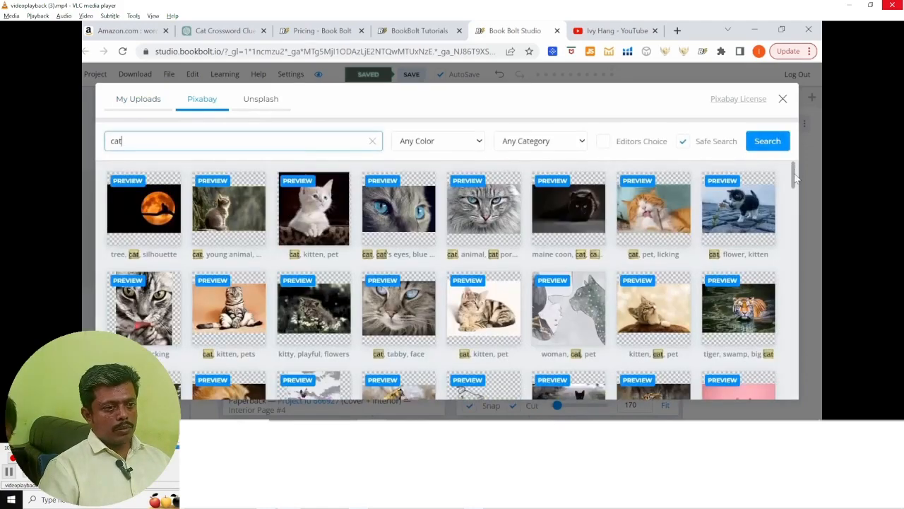
pyautogui.moveTo(795, 180); pyautogui.dragTo(793, 316)
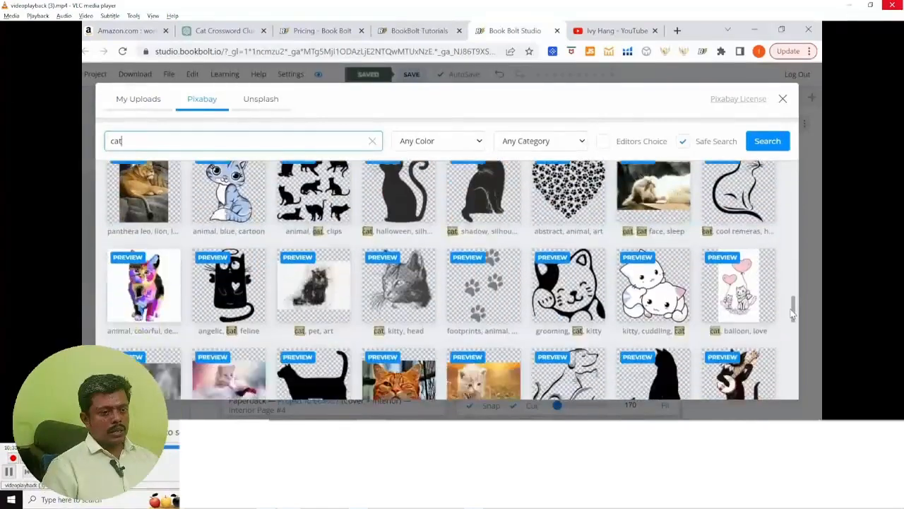
pyautogui.click(569, 291)
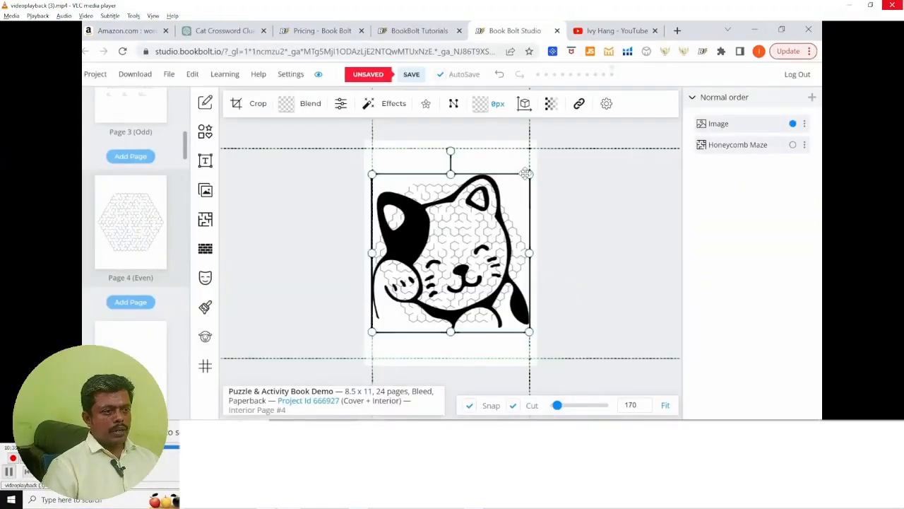
pyautogui.moveTo(529, 174); pyautogui.dragTo(507, 334)
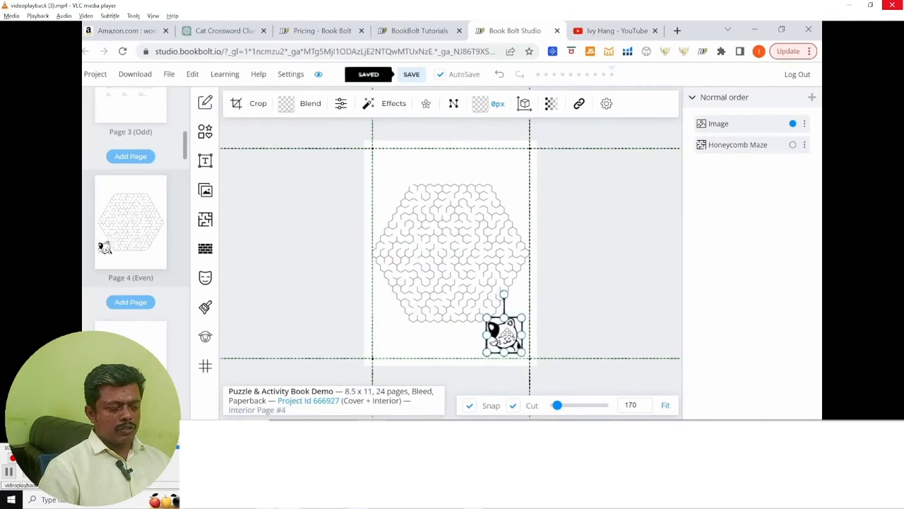
pyautogui.click(594, 329)
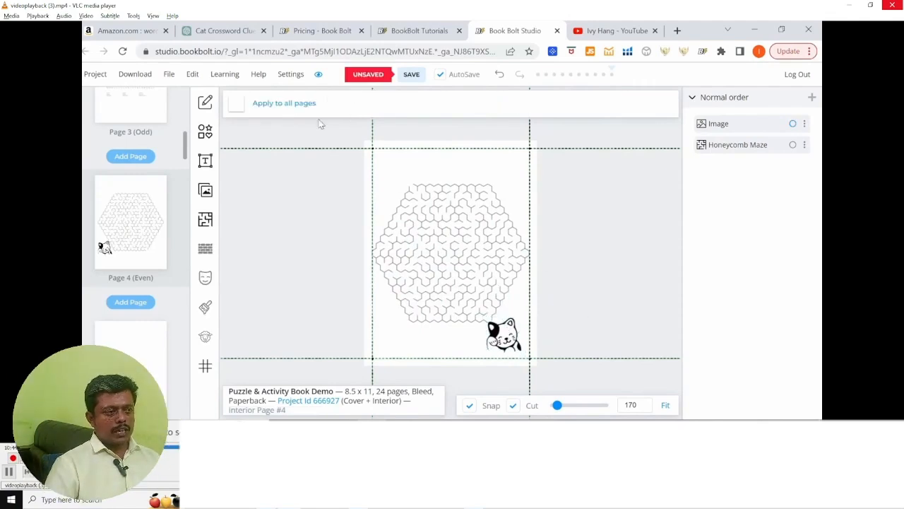
# Search Pixabay for "black fish", insert the vintage Japanese fish drawing, and place it small at the maze's upper-left corner.
pyautogui.click(206, 191)
pyautogui.doubleClick(116, 141)
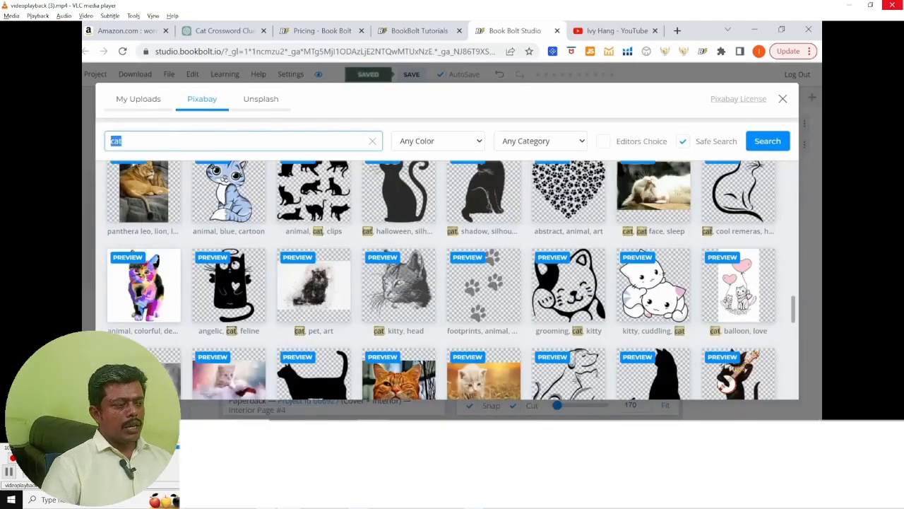
pyautogui.write('black fish')
pyautogui.press('Return')
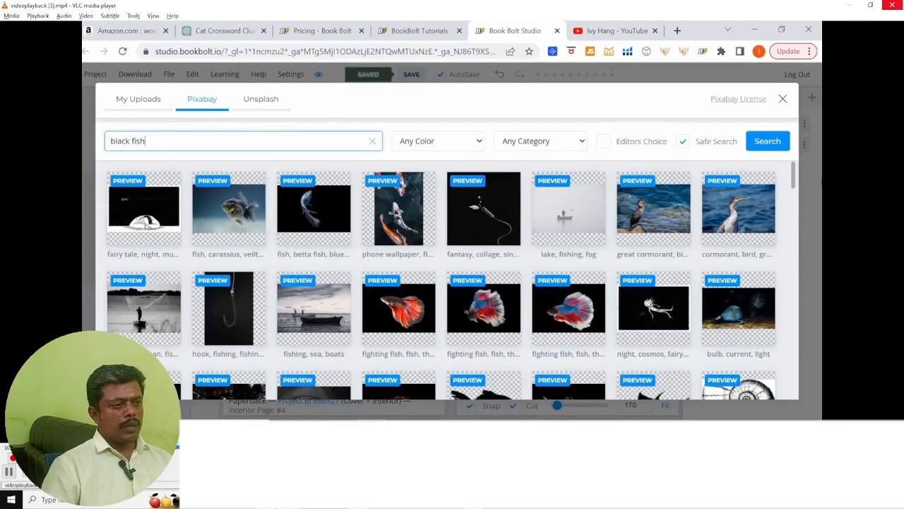
pyautogui.moveTo(792, 175); pyautogui.dragTo(792, 224)
pyautogui.click(752, 202)
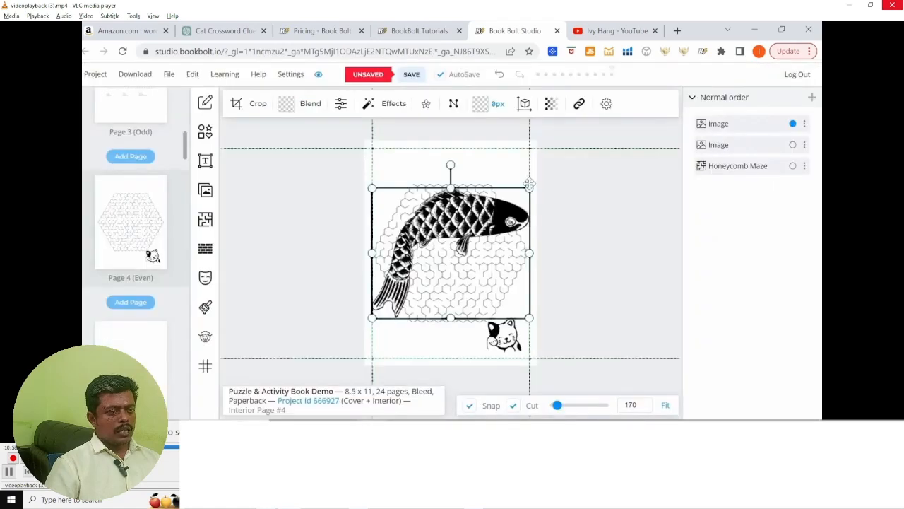
pyautogui.moveTo(529, 182); pyautogui.dragTo(415, 173)
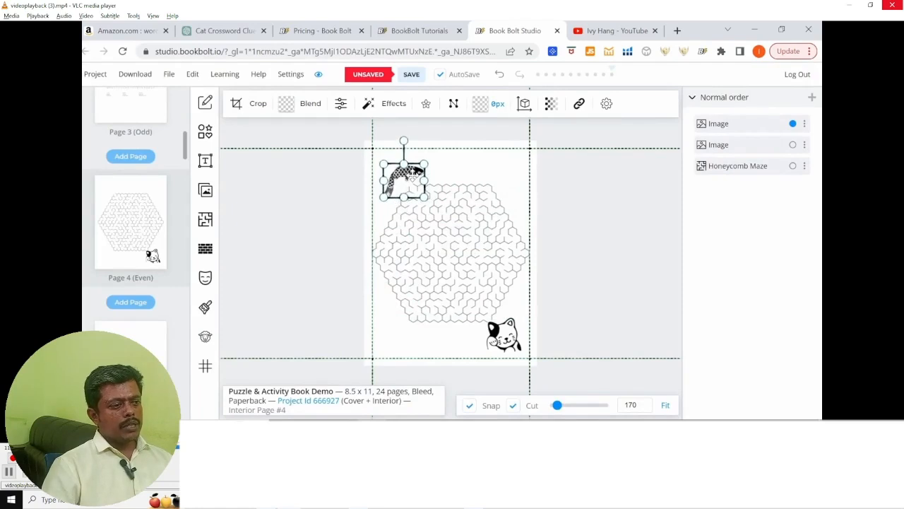
pyautogui.click(584, 221)
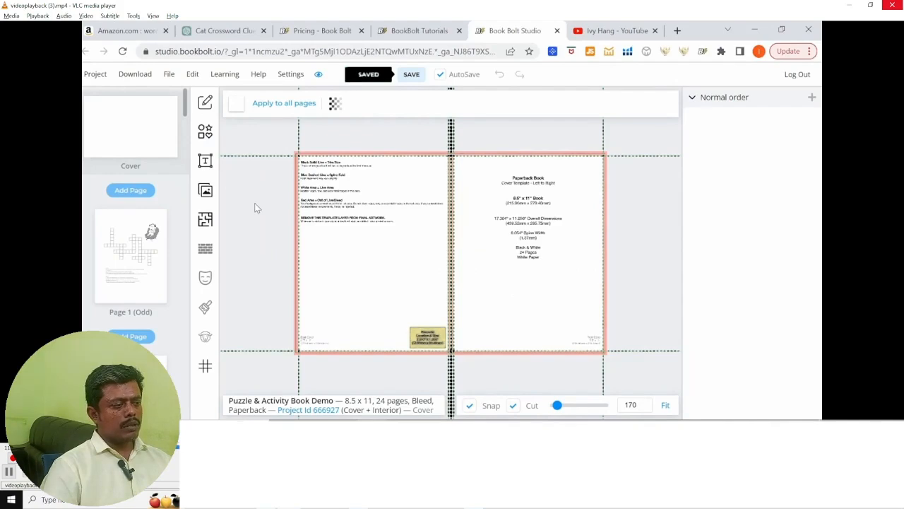
# Search Pixabay for "cat", insert the cat and mouse with red balloon image on the cover, and shrink it slightly within the front cover.
pyautogui.click(208, 197)
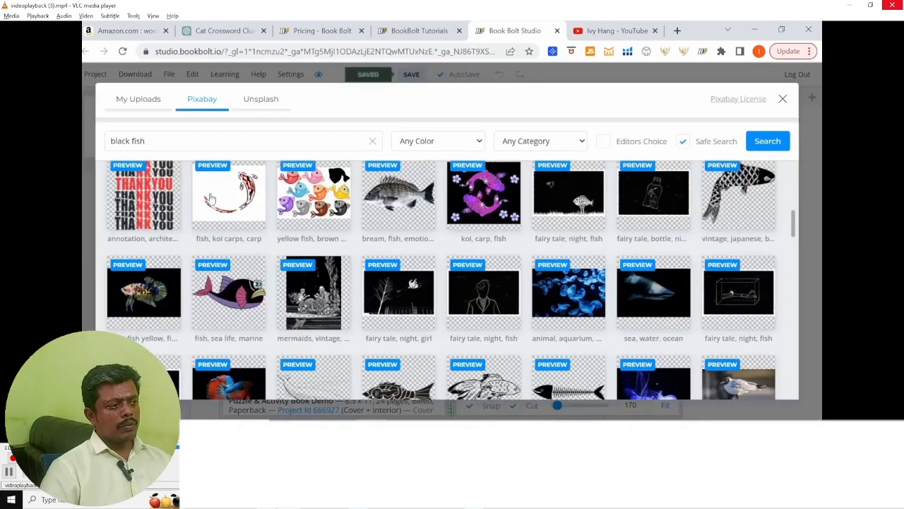
pyautogui.click(364, 144)
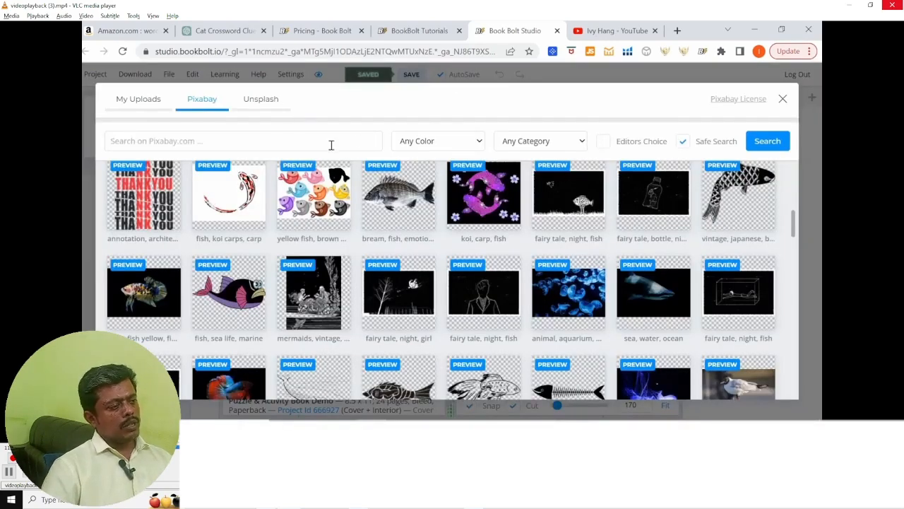
pyautogui.click(294, 140)
pyautogui.write('cat')
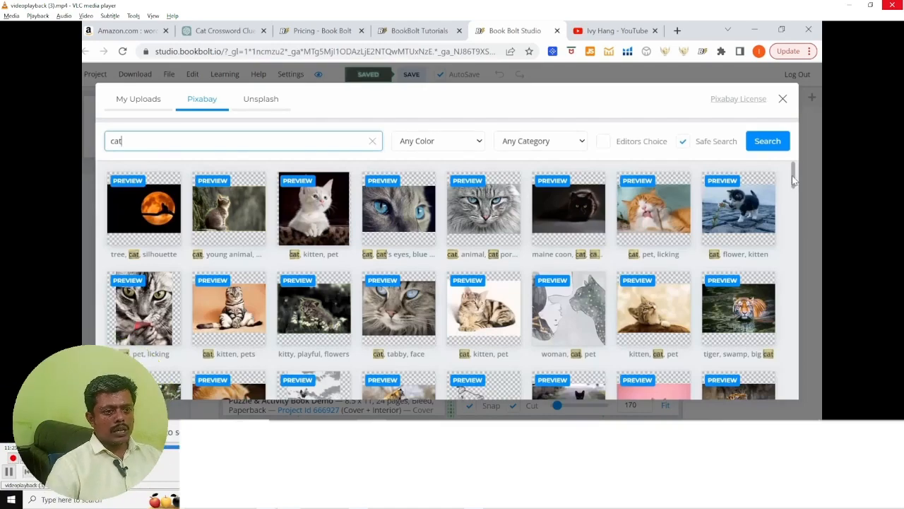
pyautogui.moveTo(793, 180); pyautogui.dragTo(763, 379)
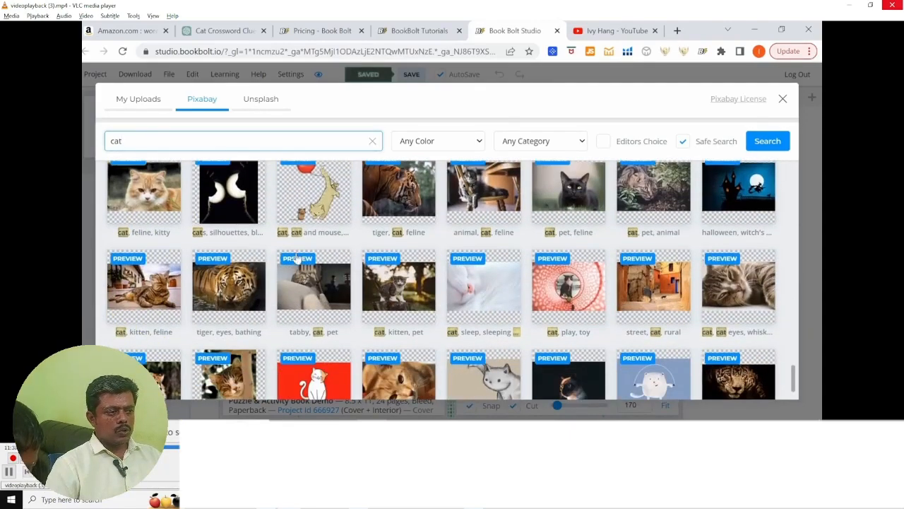
pyautogui.click(299, 183)
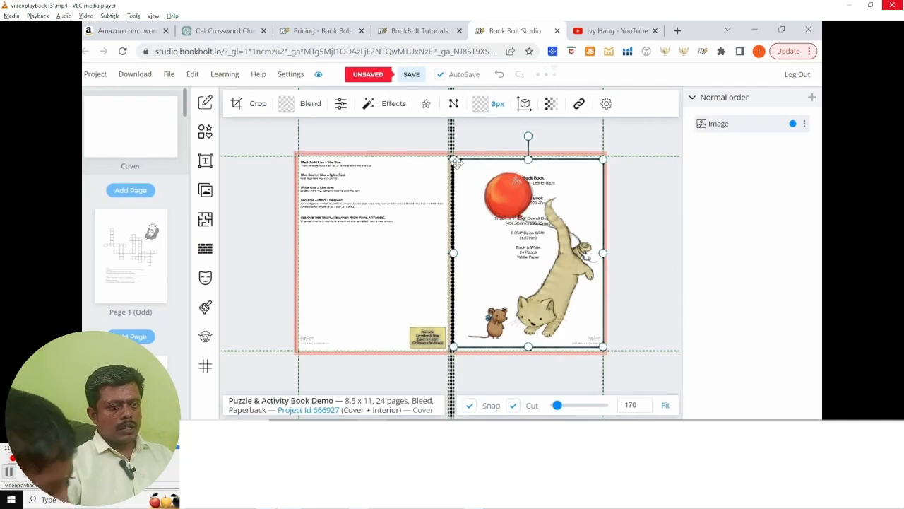
pyautogui.moveTo(526, 233); pyautogui.dragTo(537, 265)
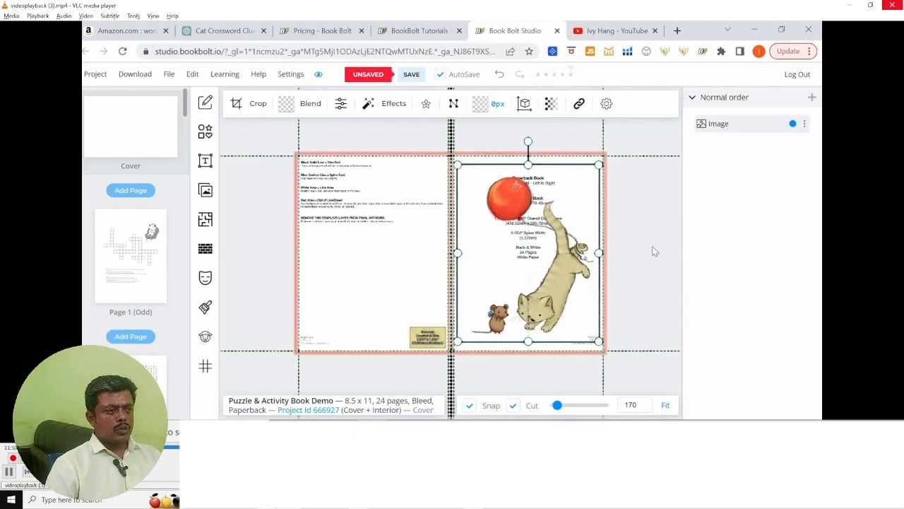
pyautogui.click(651, 248)
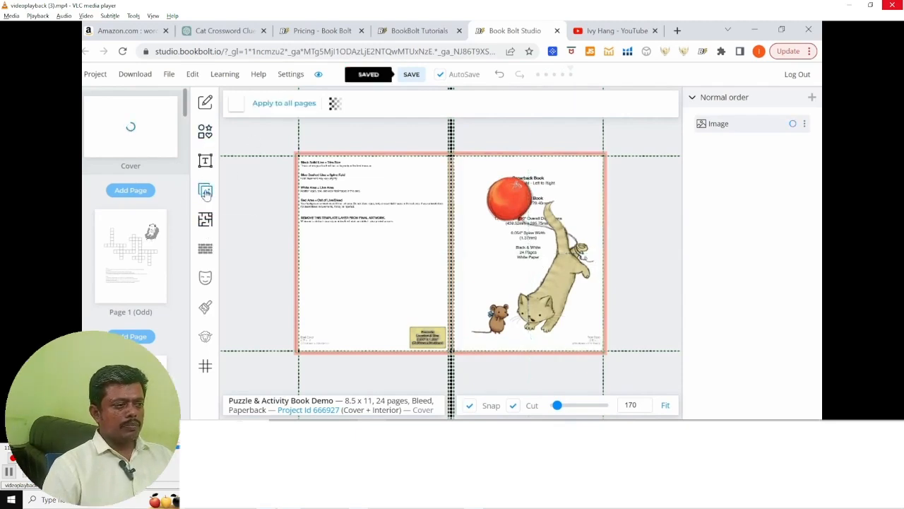
# Add a rectangle to the cover, align it with the back cover's upper-left corner, and stretch it across both covers.
pyautogui.click(205, 132)
pyautogui.click(244, 140)
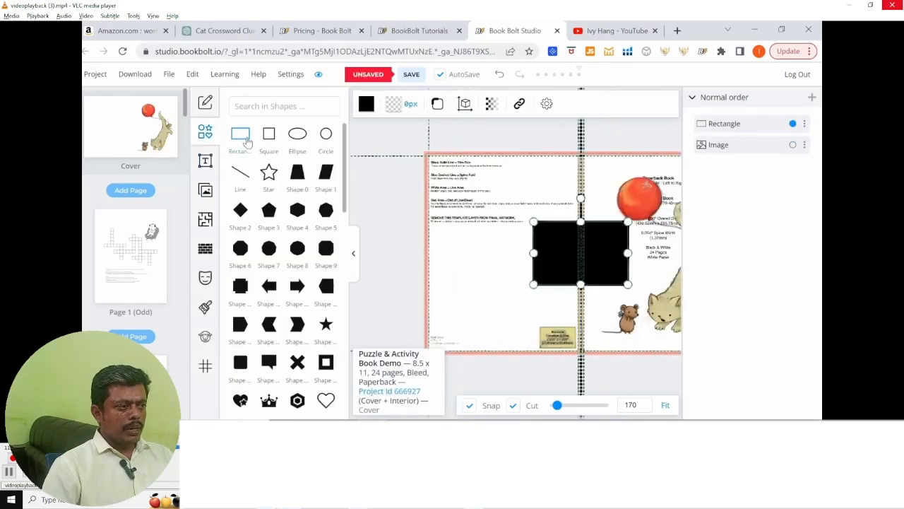
pyautogui.moveTo(567, 238); pyautogui.dragTo(440, 190)
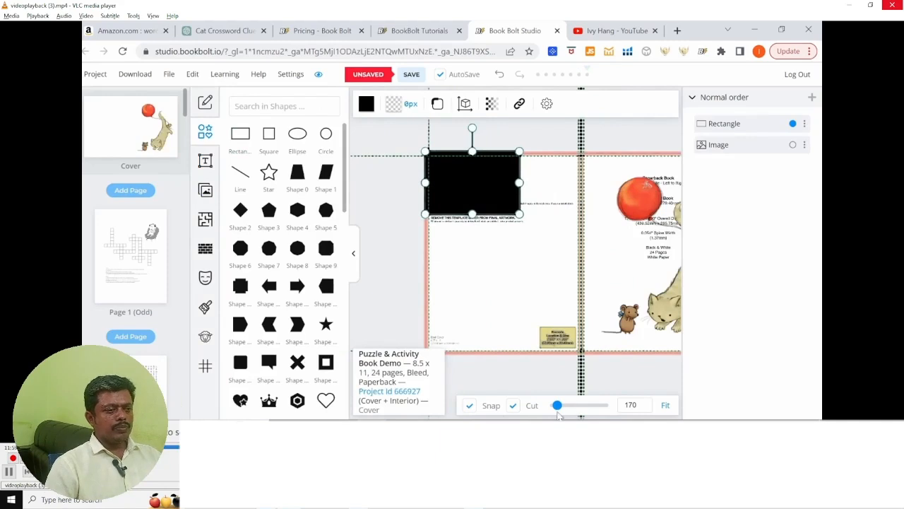
pyautogui.moveTo(557, 406); pyautogui.dragTo(551, 405)
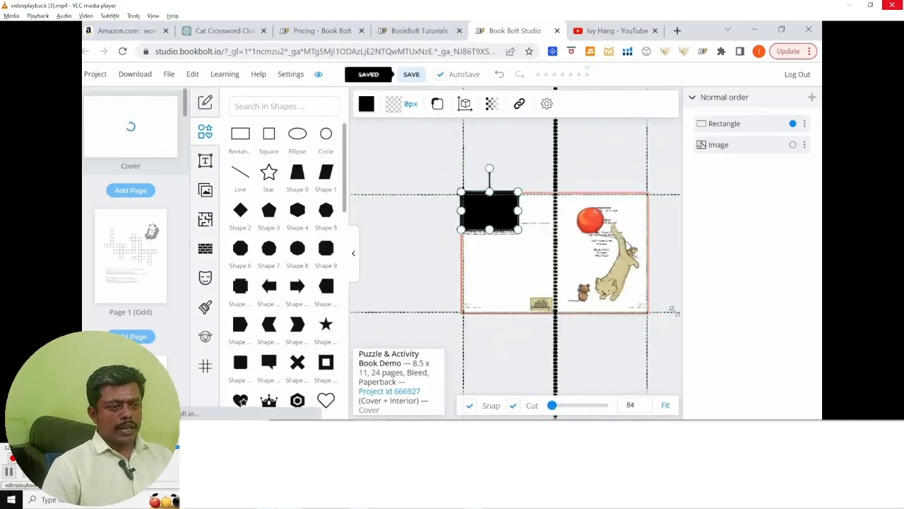
pyautogui.moveTo(673, 311); pyautogui.dragTo(638, 297)
pyautogui.click(639, 296)
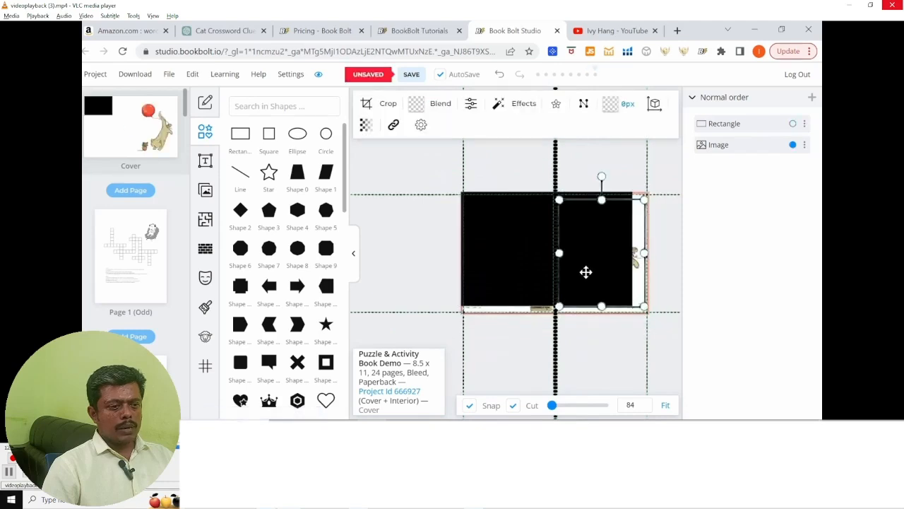
# Set the fill colour of the cover's background rectangle to dark green (0f5435).
pyautogui.click(517, 258)
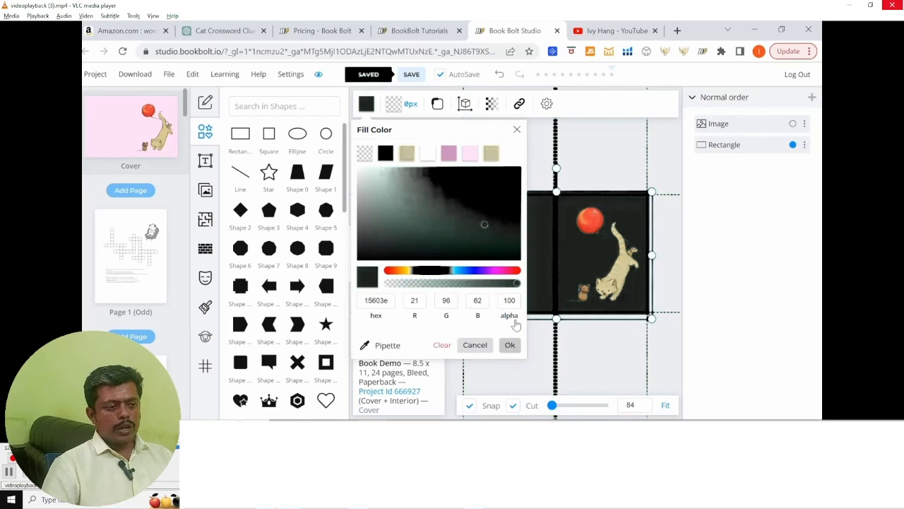
pyautogui.click(505, 220)
pyautogui.click(491, 228)
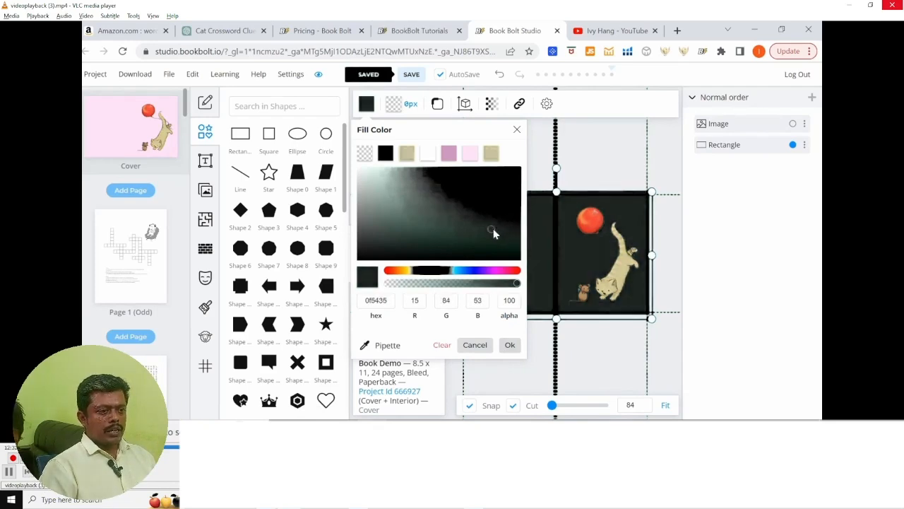
pyautogui.click(510, 345)
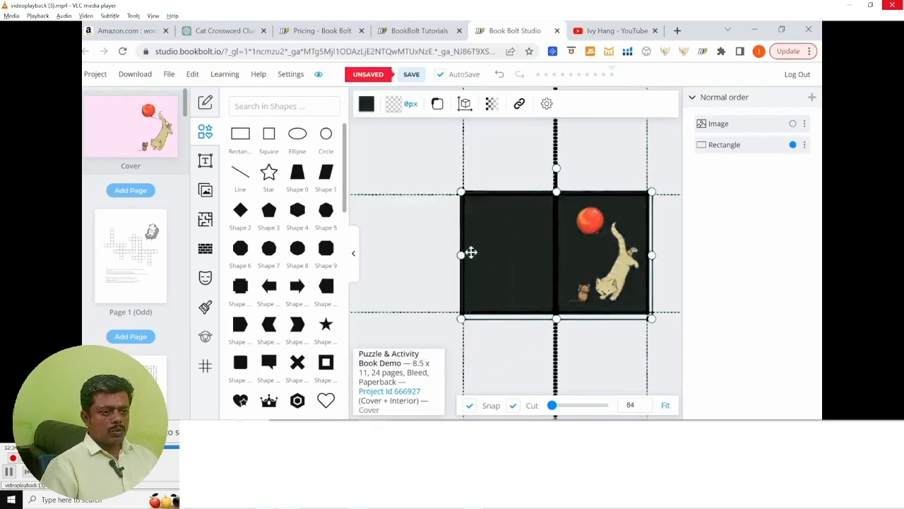
pyautogui.click(410, 248)
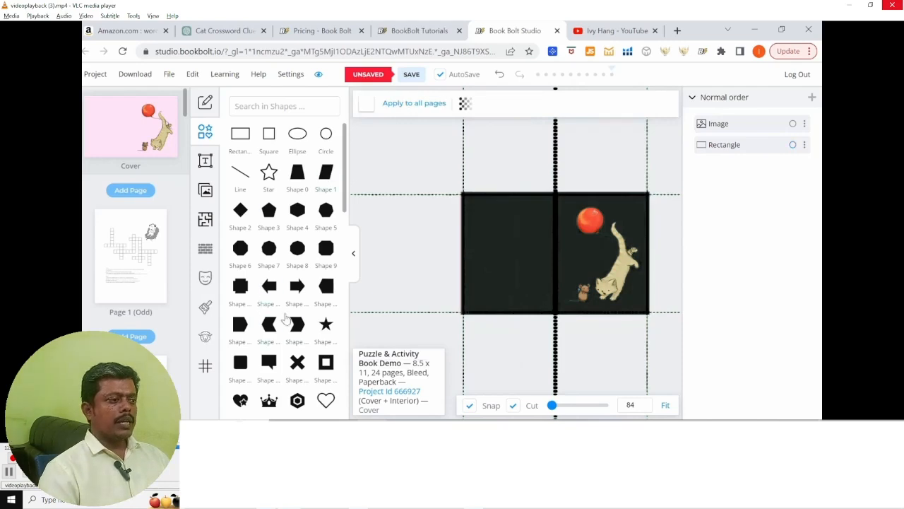
# Add a second rectangle and stretch it into a horizontal black band across the lower part of both covers.
pyautogui.click(240, 136)
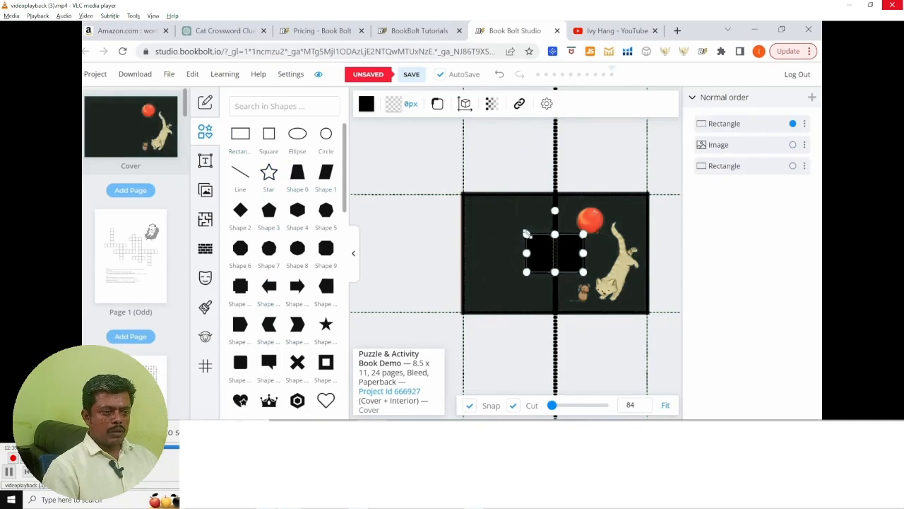
pyautogui.moveTo(527, 233); pyautogui.dragTo(457, 266)
pyautogui.moveTo(583, 262); pyautogui.dragTo(610, 285)
# Shrink the cat and balloon image slightly and bring it forward, above the black band.
pyautogui.click(638, 235)
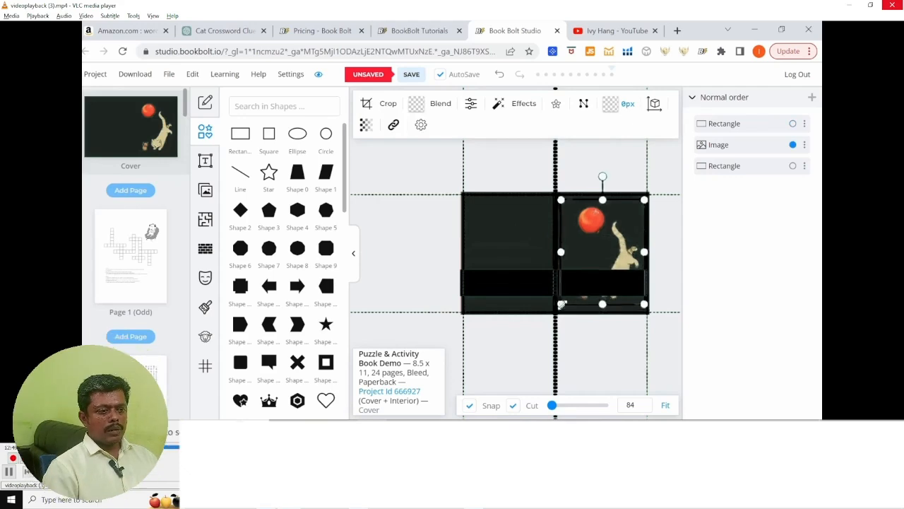
pyautogui.moveTo(562, 306); pyautogui.dragTo(566, 299)
pyautogui.rightClick(616, 244)
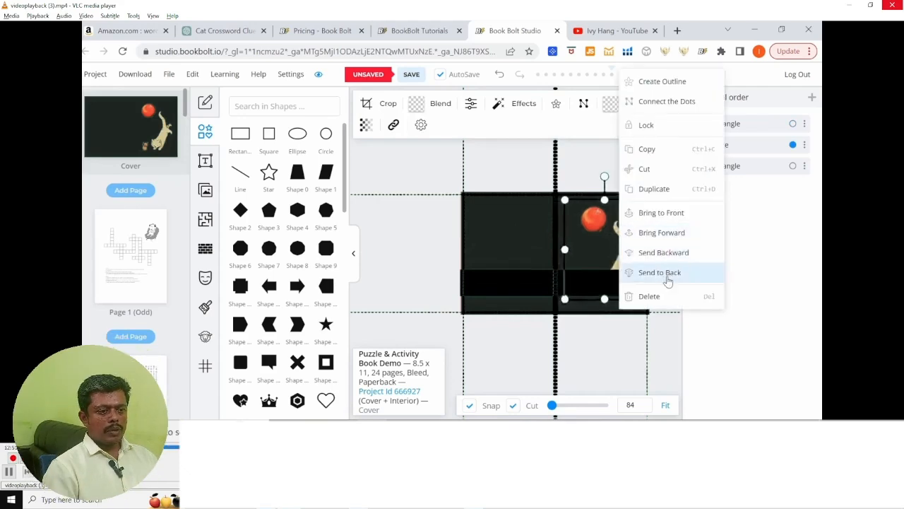
pyautogui.click(664, 233)
pyautogui.click(657, 351)
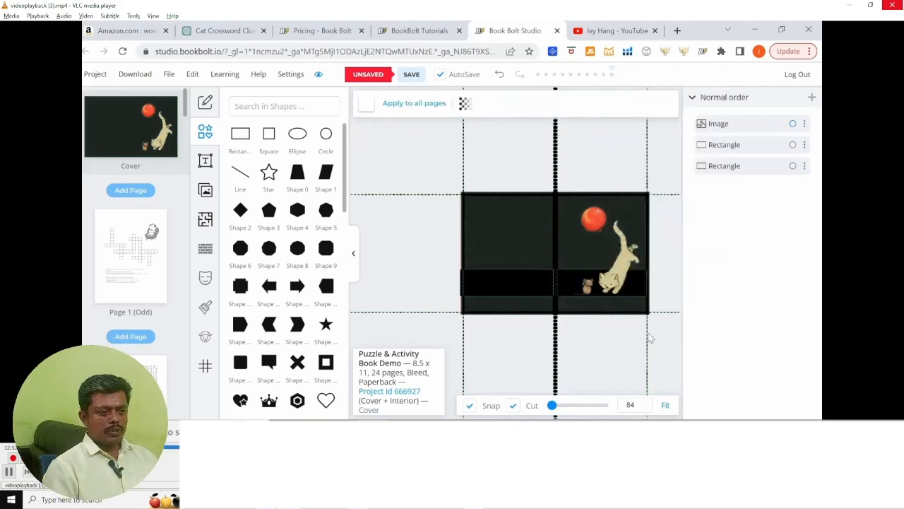
# Move the cat and balloon image slightly down on the front cover and shift the black band slightly up.
pyautogui.moveTo(611, 258); pyautogui.dragTo(617, 270)
pyautogui.moveTo(494, 285); pyautogui.dragTo(487, 270)
pyautogui.click(660, 216)
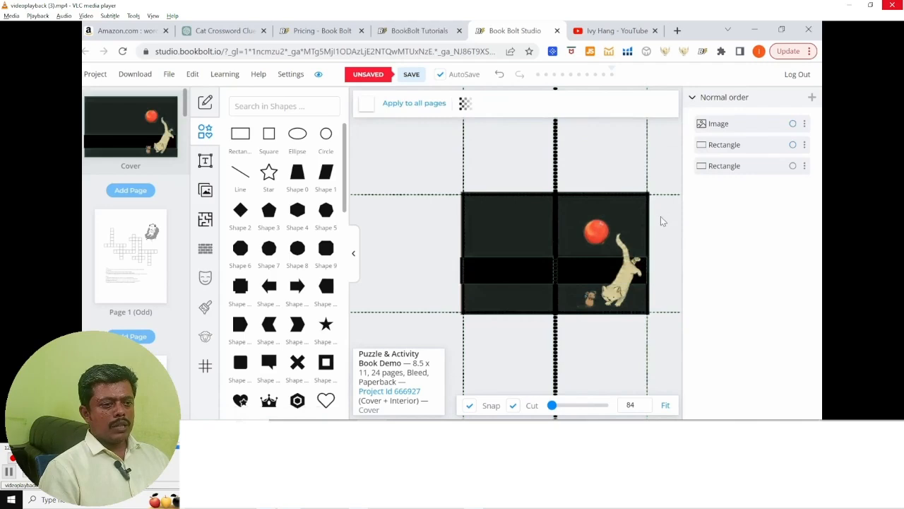
# Change the fill colour of the black horizontal band across both covers to a light beige matching the cat.
pyautogui.click(473, 290)
pyautogui.click(477, 276)
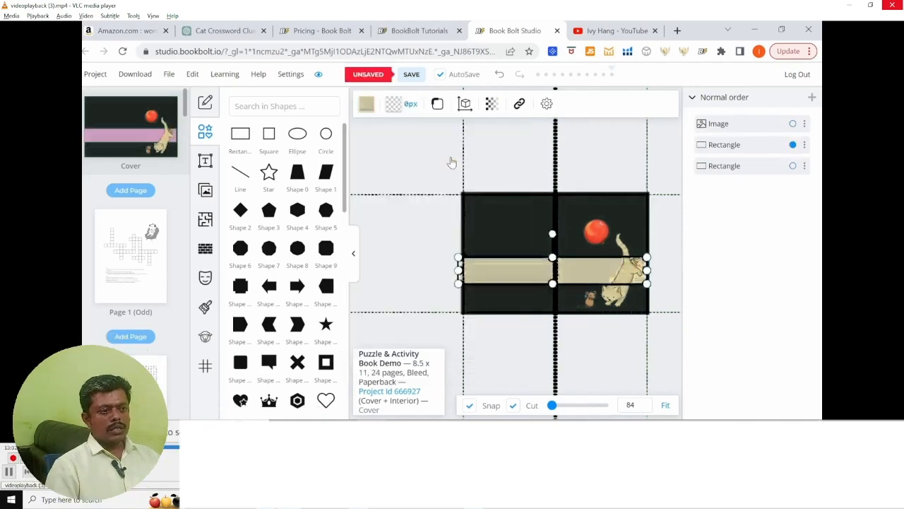
pyautogui.click(397, 222)
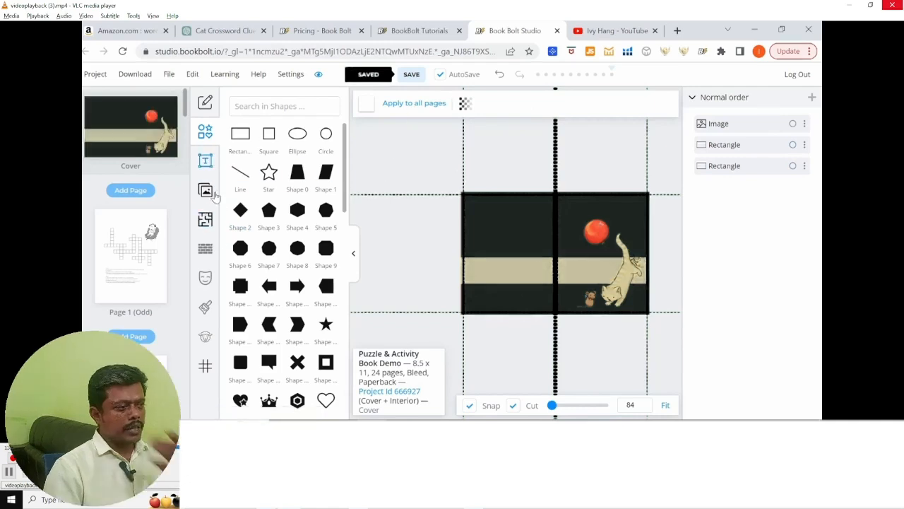
# Add a heading reading "Cat Puzzle" to the front cover, over the beige band.
pyautogui.click(205, 162)
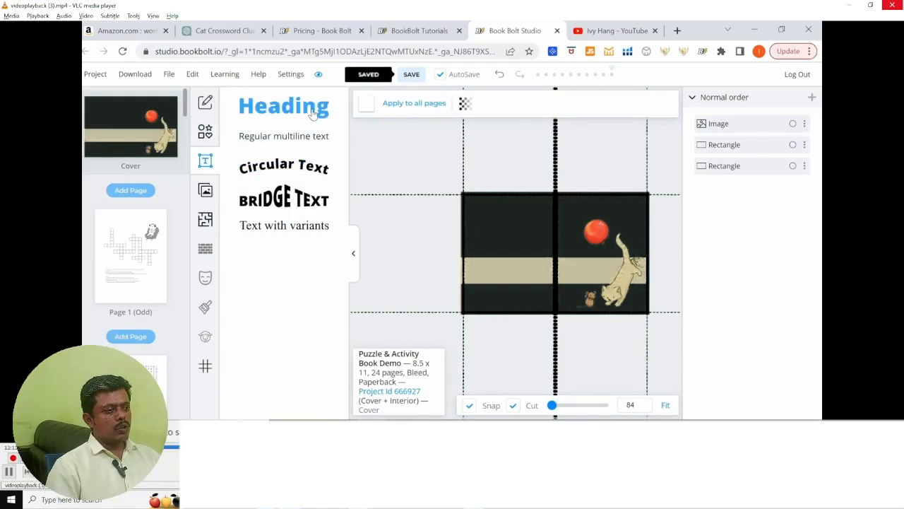
pyautogui.click(313, 115)
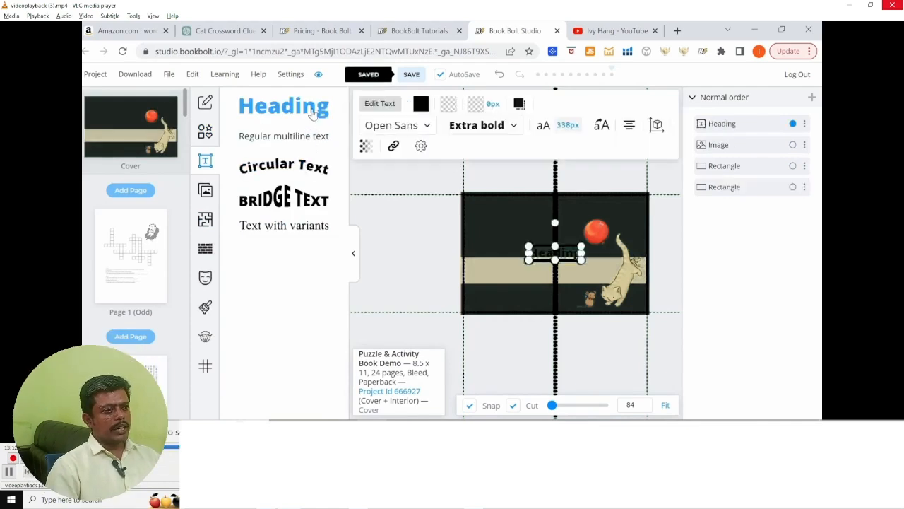
pyautogui.doubleClick(536, 256)
pyautogui.write('Cat Puzzle')
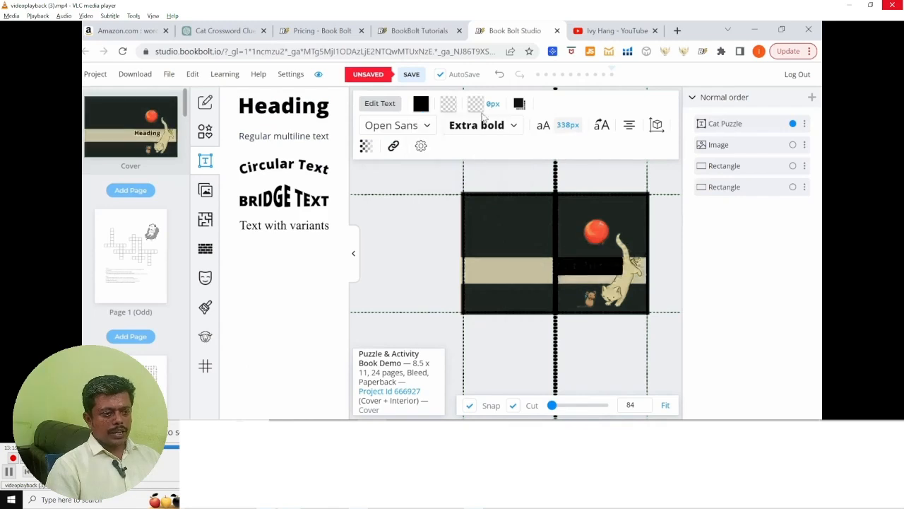
# Set the font of the "Cat Puzzle" heading to Antonio from the free fonts.
pyautogui.click(482, 122)
pyautogui.click(580, 106)
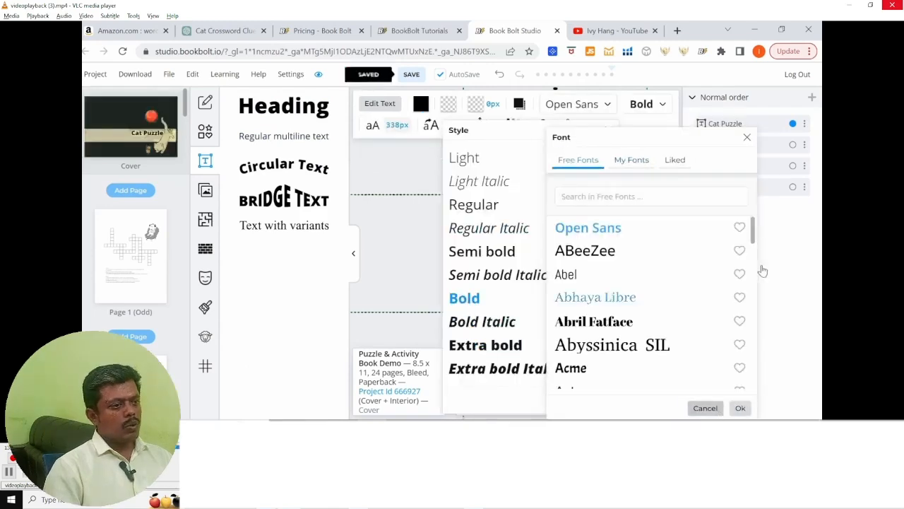
pyautogui.moveTo(753, 230); pyautogui.dragTo(750, 297)
pyautogui.click(574, 271)
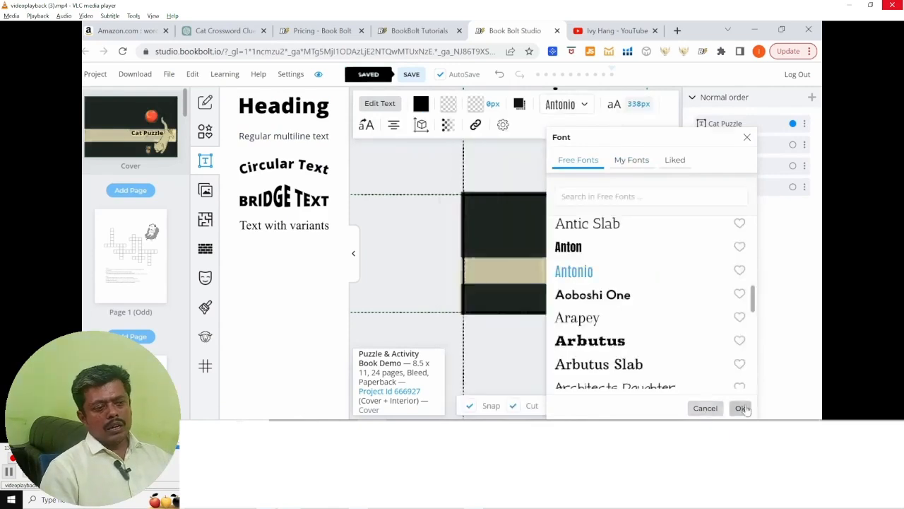
pyautogui.click(741, 408)
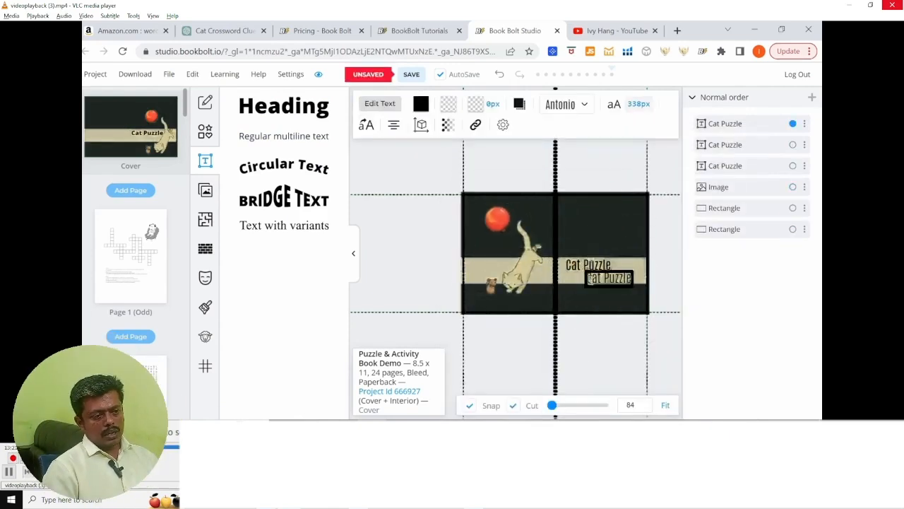
# Replace the text of the lower "Cat Puzzle" copy on the front cover with "& activity Book".
pyautogui.write('& activity Book')
pyautogui.click(573, 267)
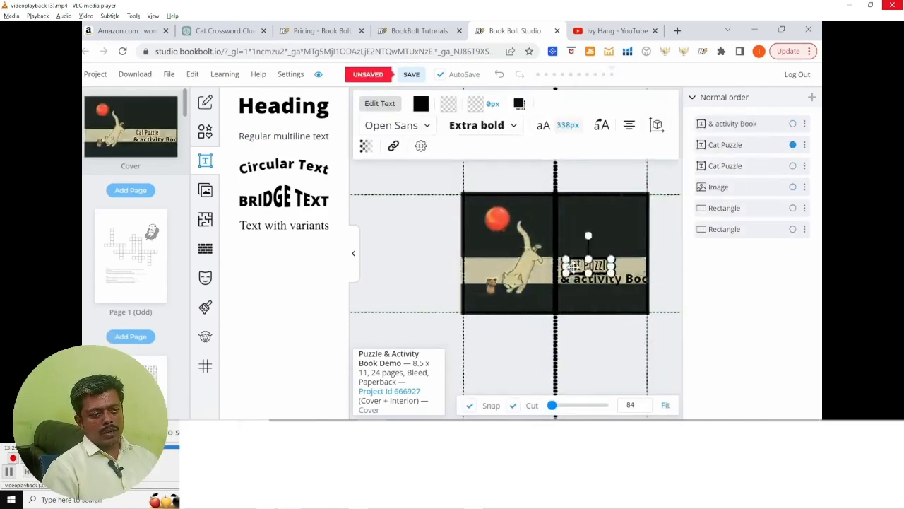